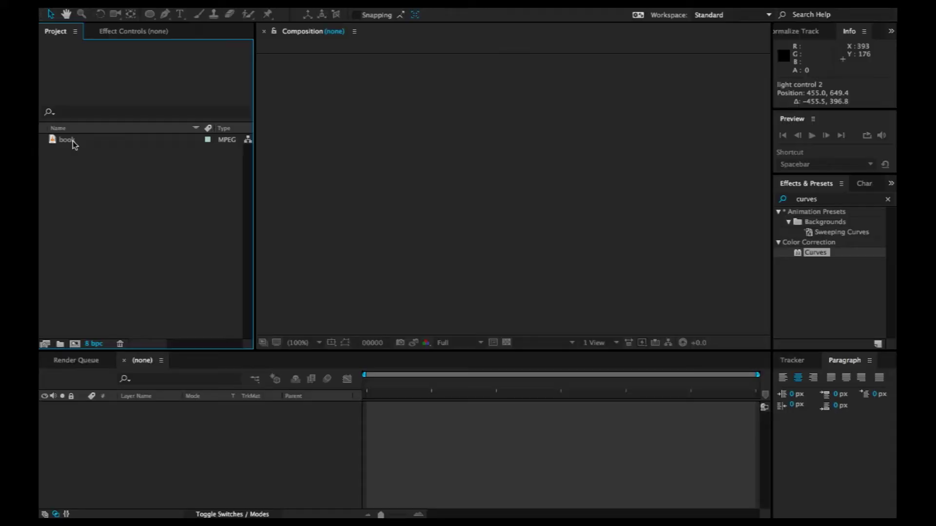
Select the imported book footage in the Project panel
click(72, 141)
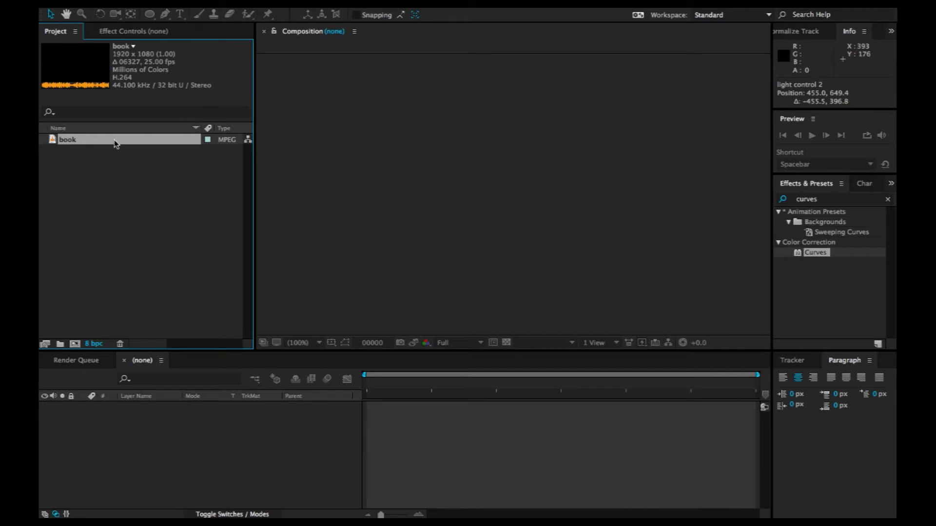
Create a new composition named Main using the HDTV 1080 25 preset
right_click(116, 144)
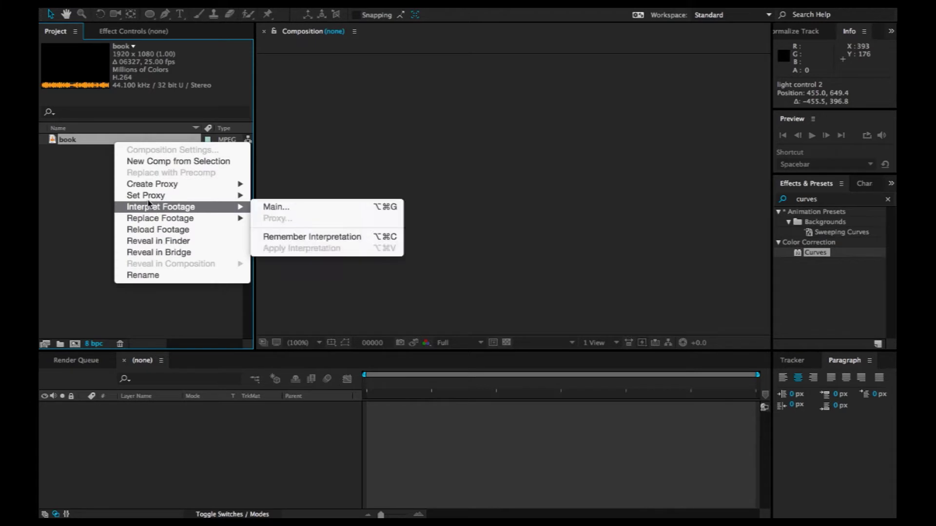
click(86, 225)
click(75, 345)
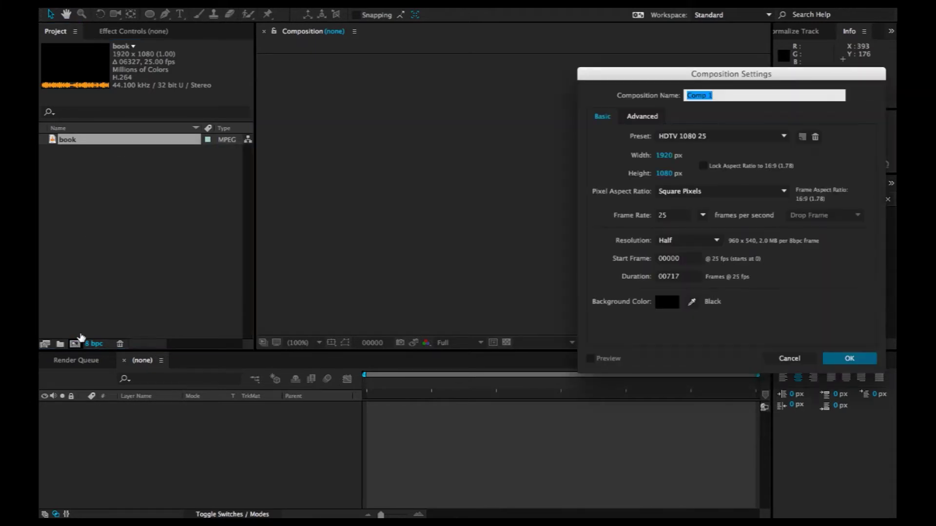
text(MA)
drag(710, 72, 449, 36)
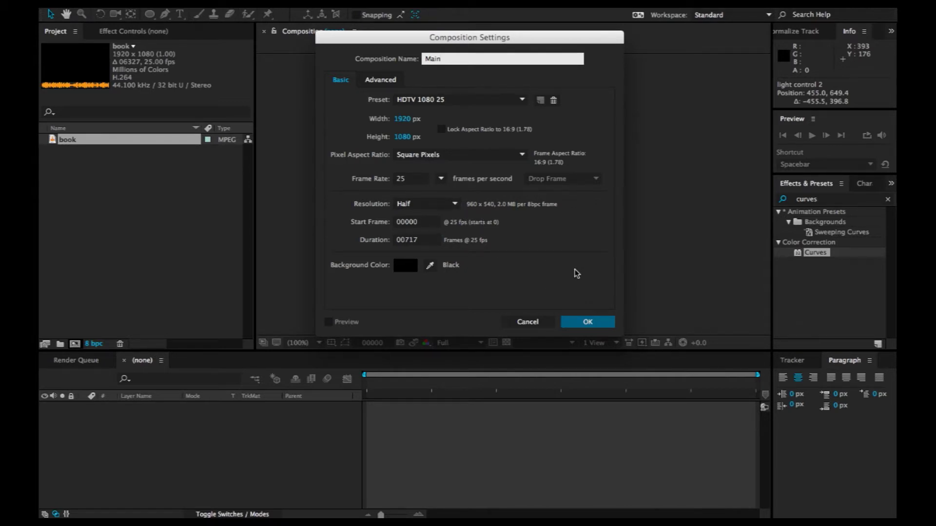
click(580, 323)
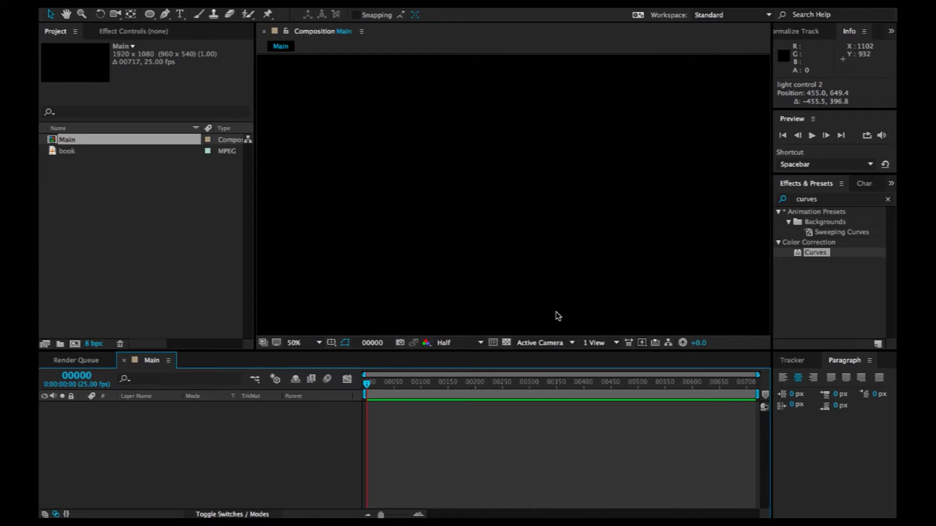
Add the book footage to Main and freeze it on a chosen frame
drag(63, 151, 130, 426)
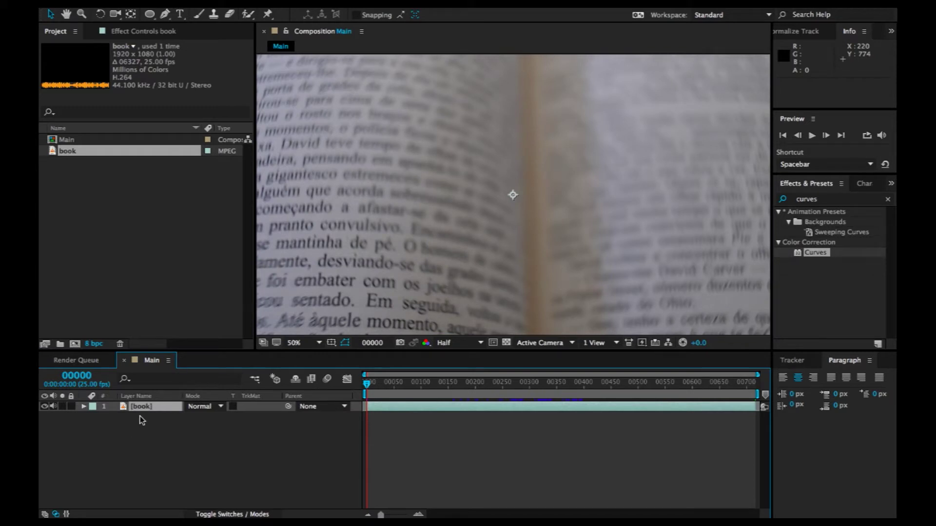
click(382, 384)
drag(394, 389, 532, 399)
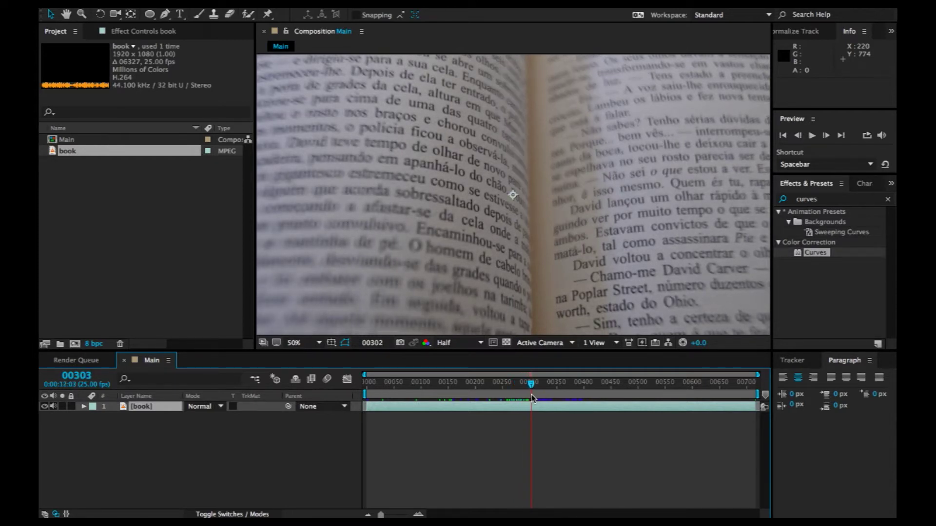
right_click(532, 405)
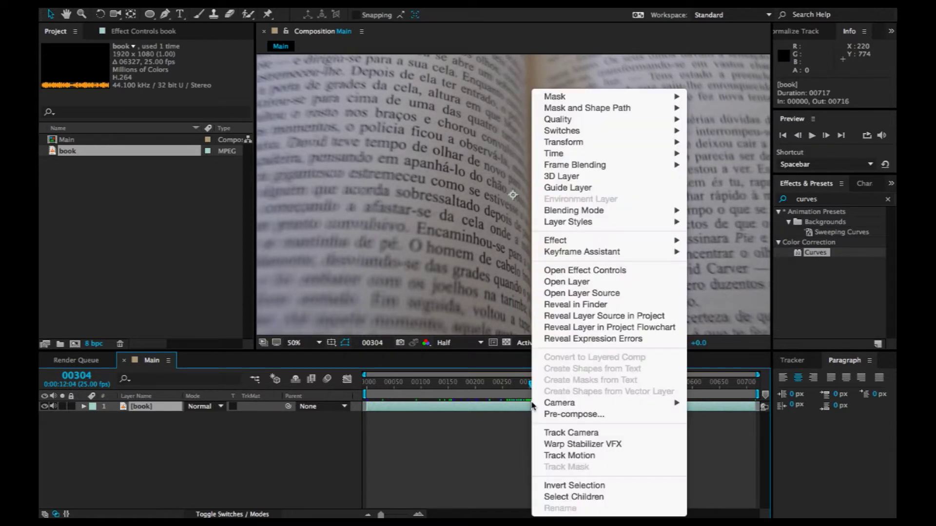
mouse_move(572, 153)
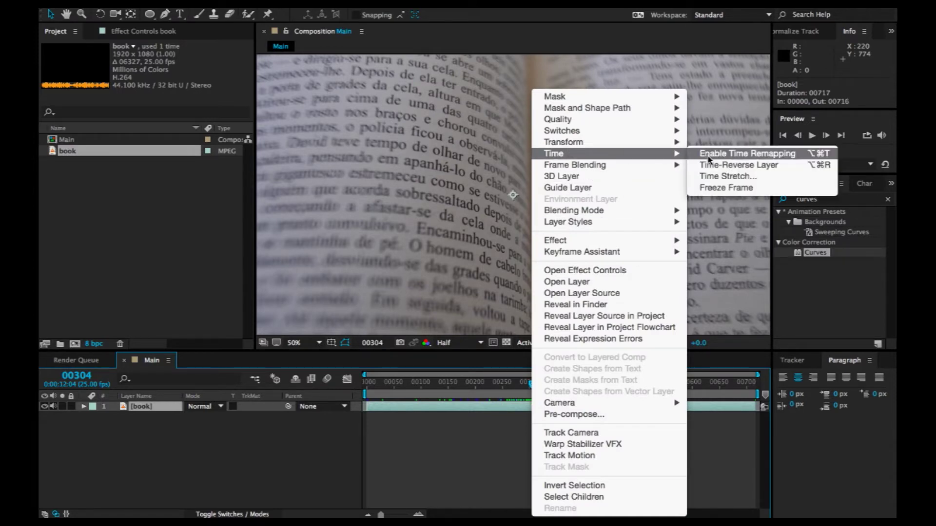
click(724, 188)
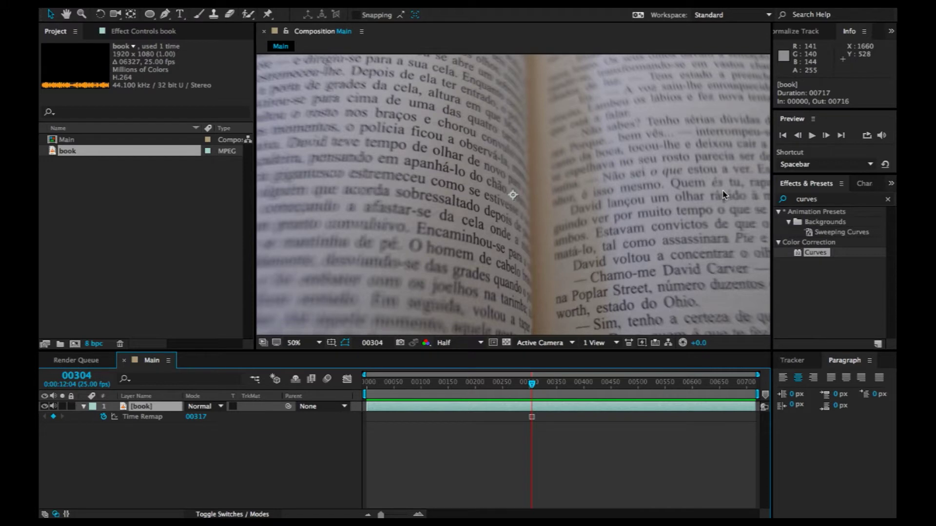
Pre-compose the frozen layer as 'source', mute its audio, and duplicate it
key(ctrl+shift+c)
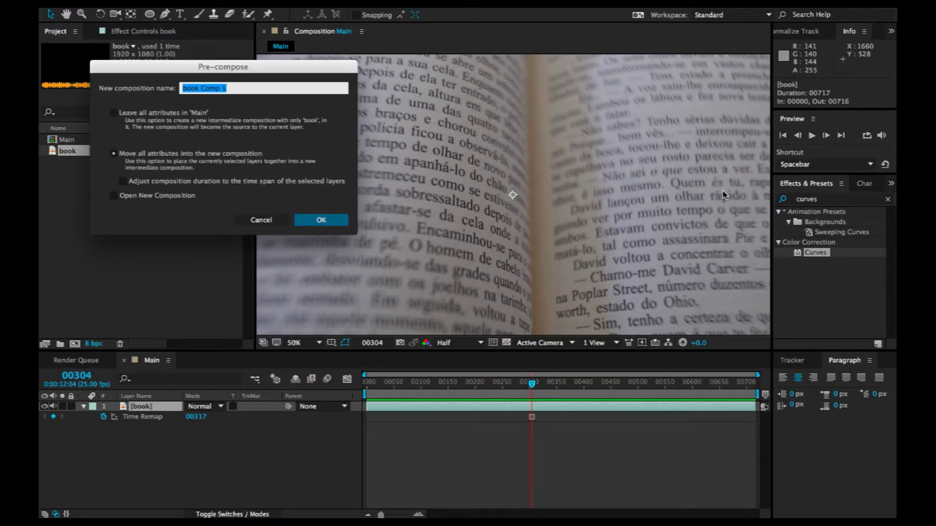
text(source)
key(Return)
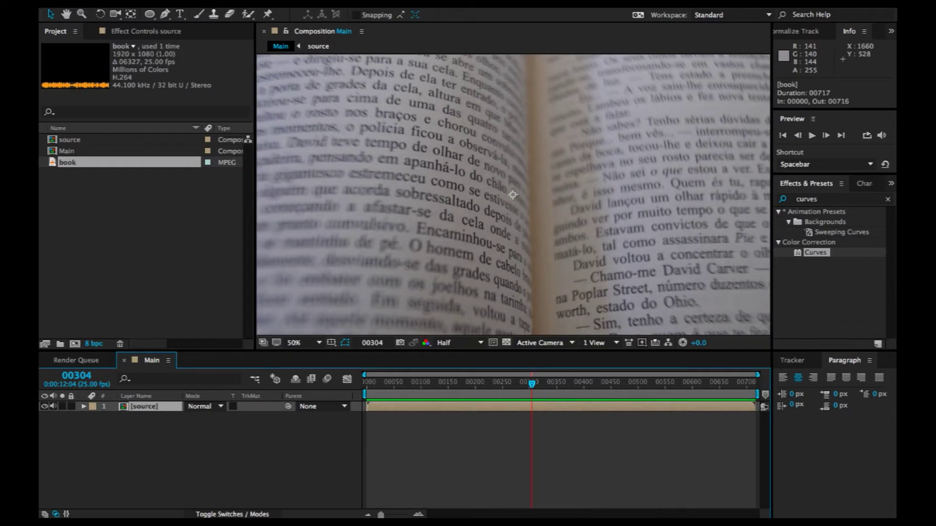
click(53, 406)
key(ctrl+d)
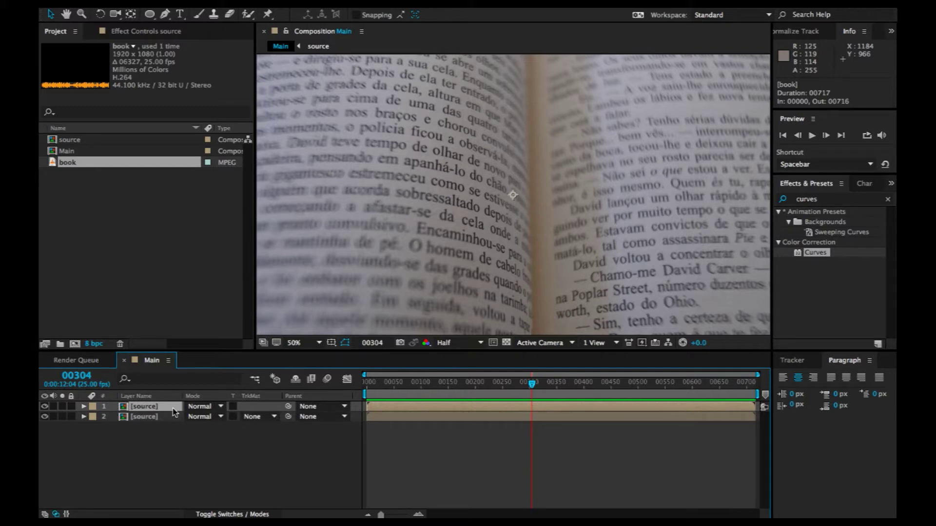
Add an adjustment layer on top and apply Tint to make the book grayscale
right_click(196, 466)
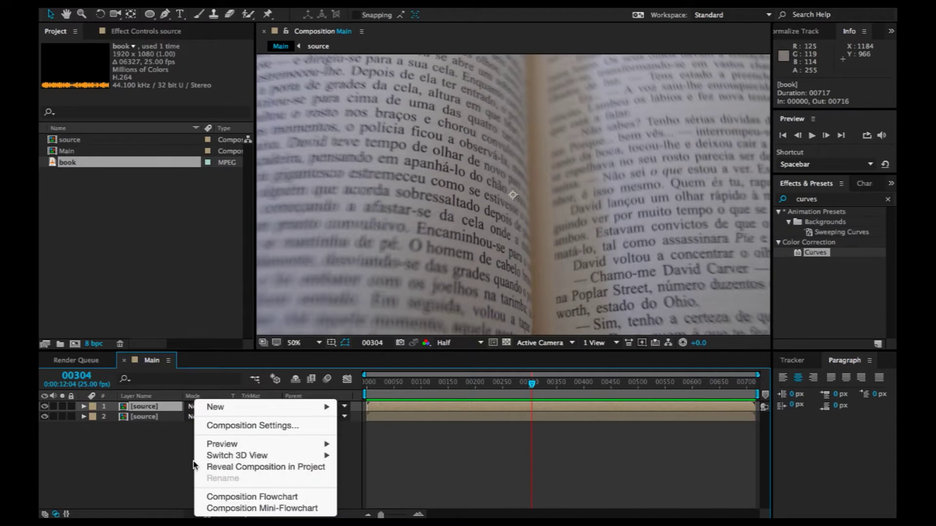
mouse_move(220, 407)
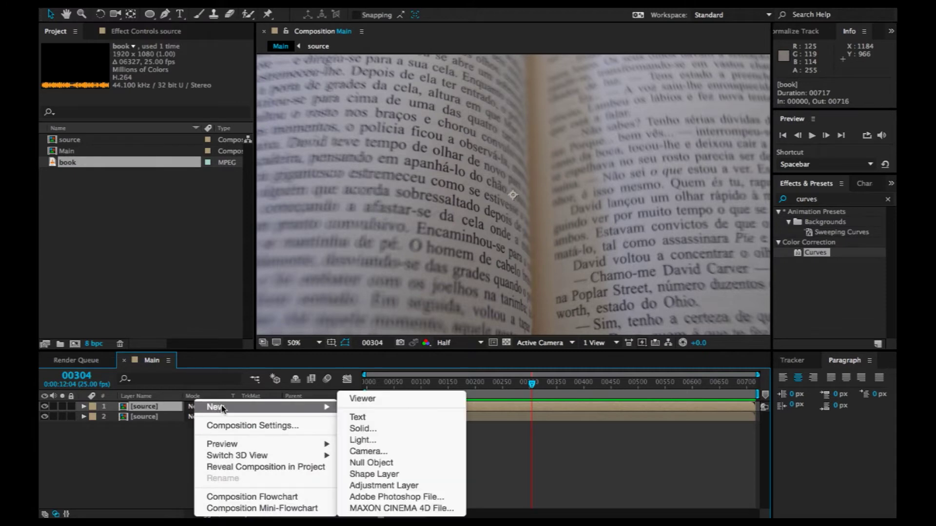
click(391, 485)
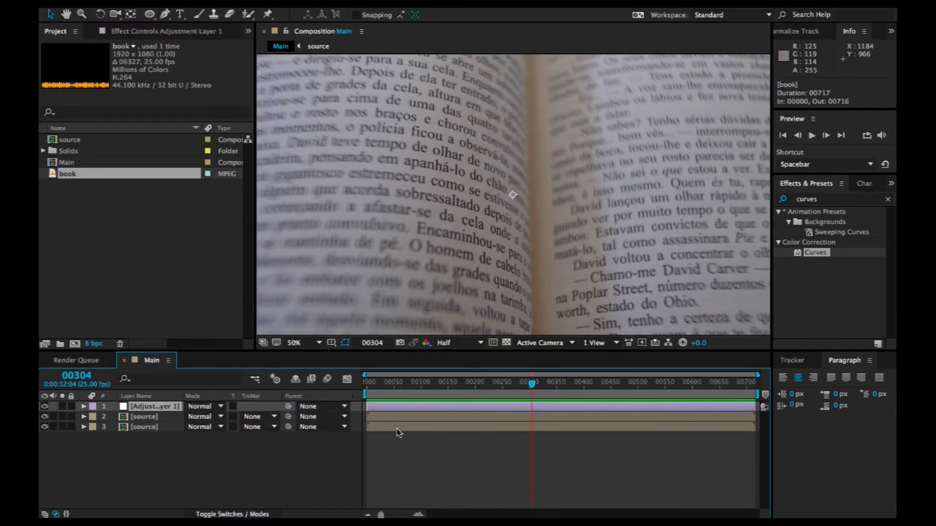
key(ctrl+space)
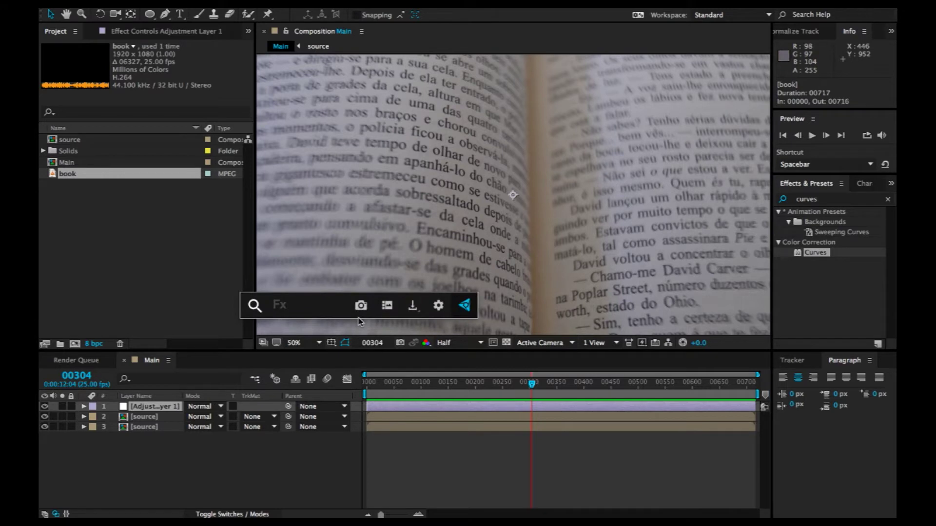
text(tint)
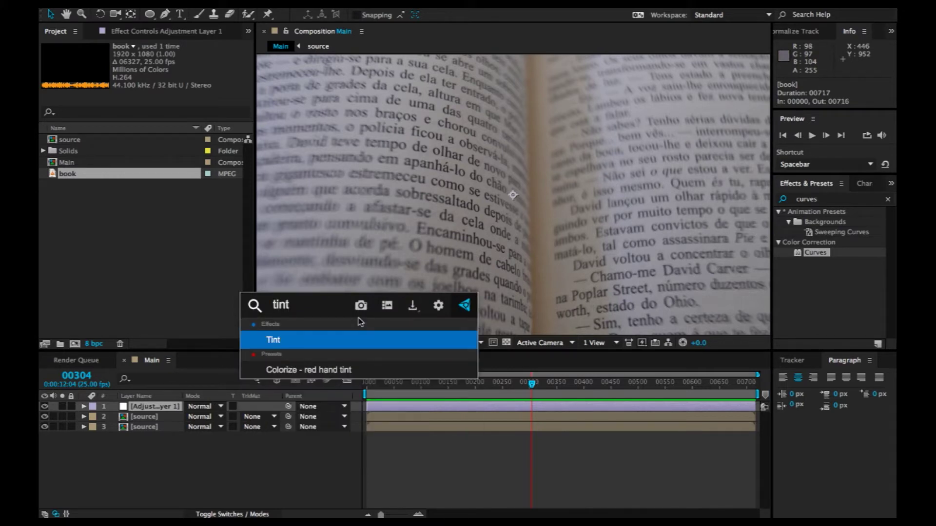
key(Return)
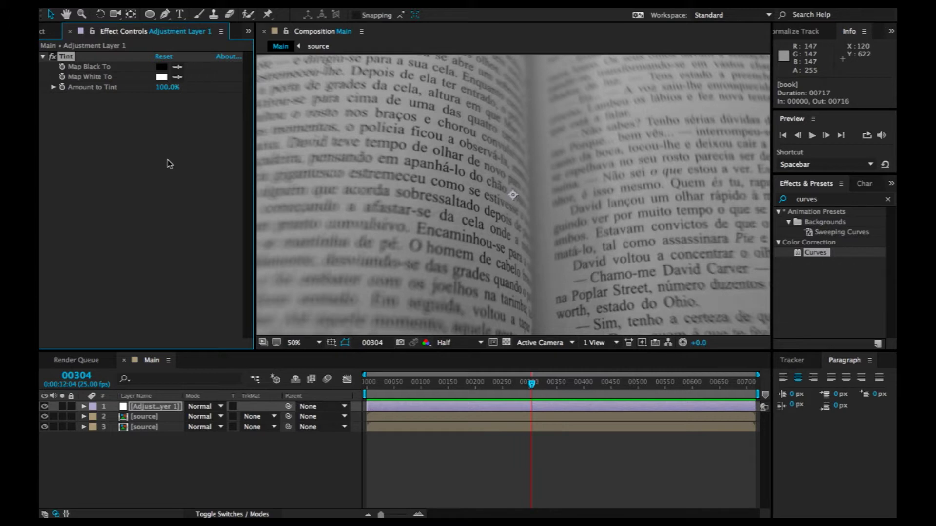
Apply Curves to the adjustment layer and bend the RGB curve into a steep S-curve
key(ctrl+space)
text(cur)
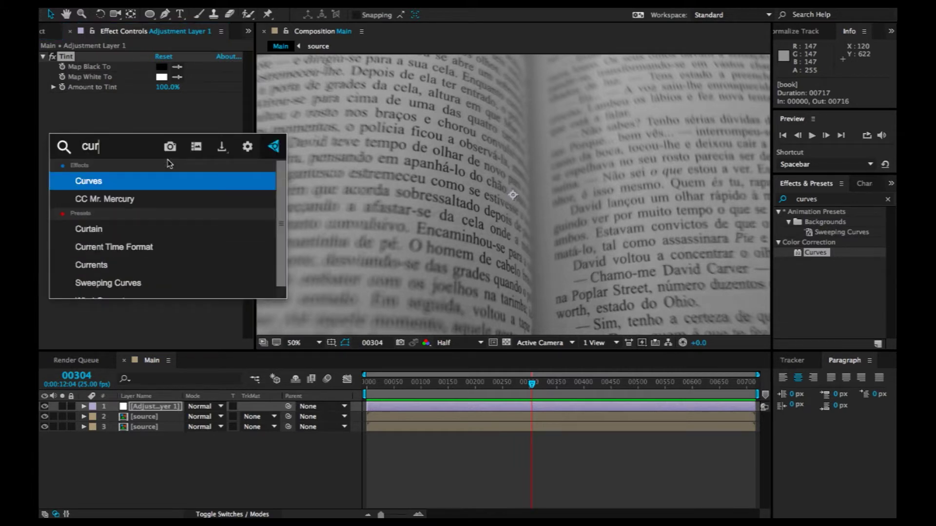
key(Return)
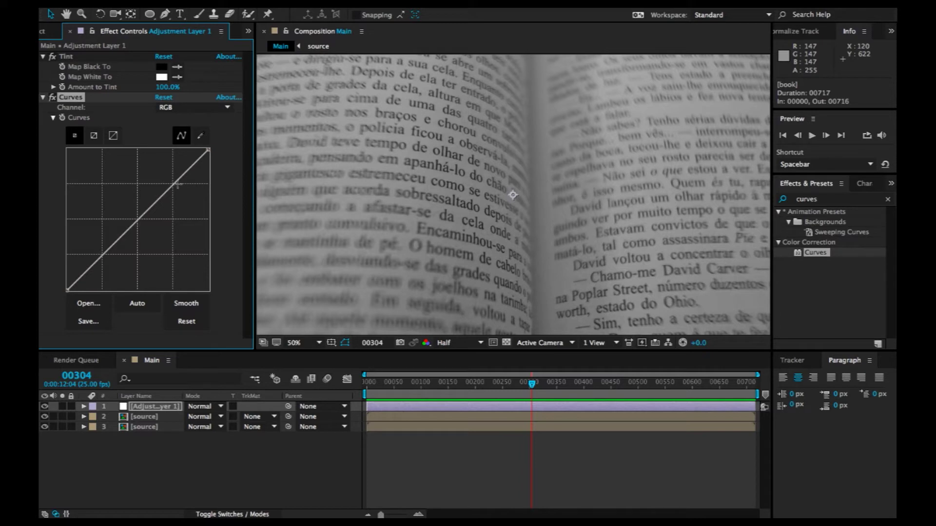
drag(176, 188, 163, 166)
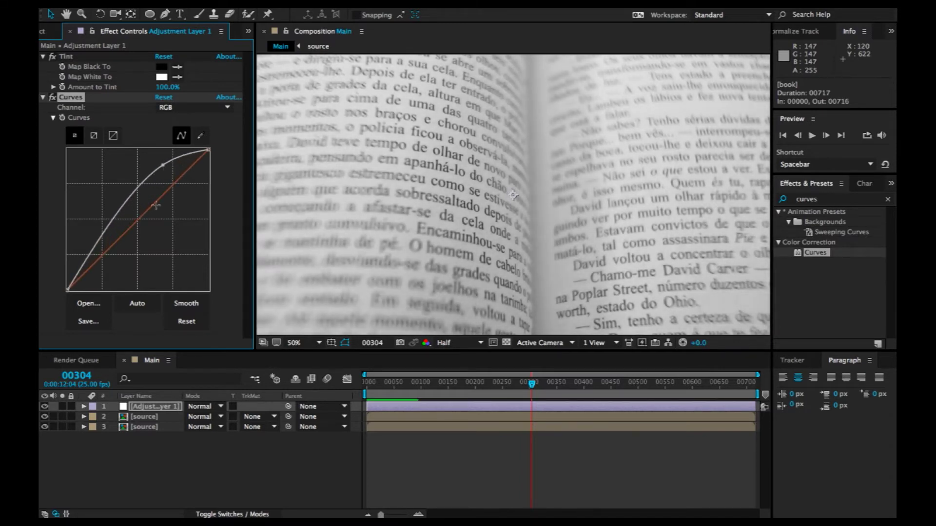
drag(88, 258, 106, 285)
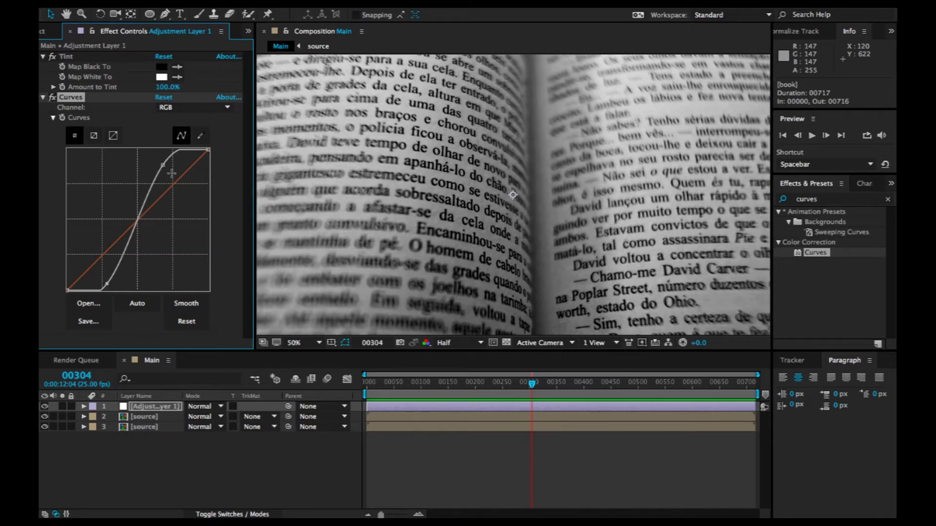
drag(163, 165, 167, 165)
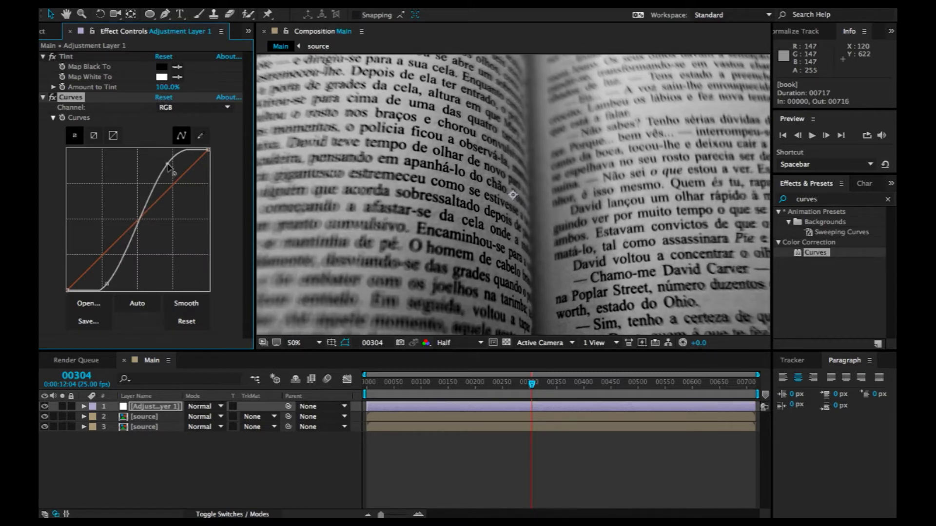
click(319, 342)
click(320, 343)
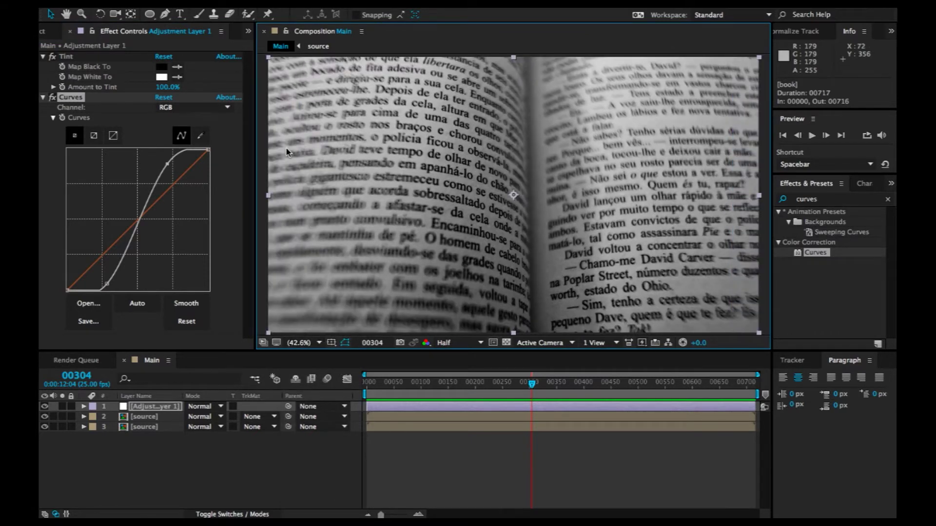
click(169, 167)
drag(169, 167, 174, 154)
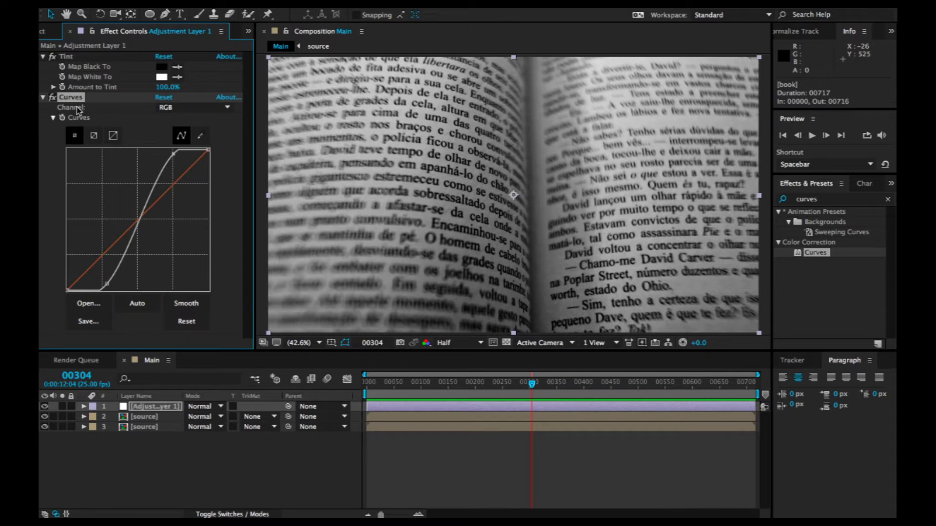
click(42, 97)
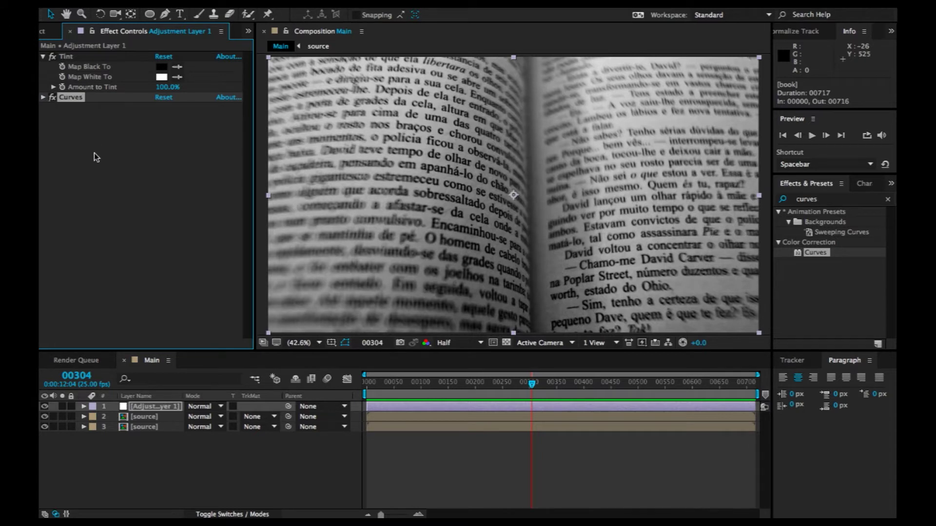
Apply an Invert effect to the adjustment layer
key(ctrl+space)
text(inve)
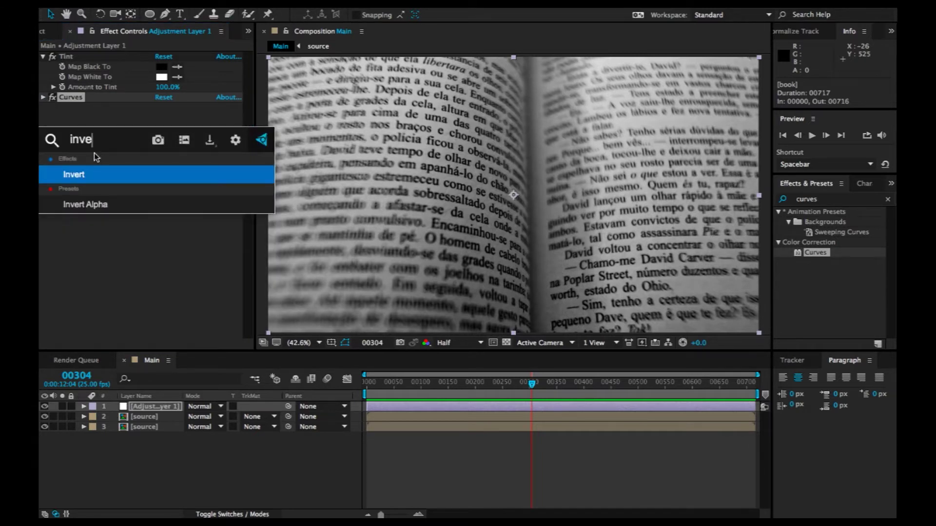
key(Return)
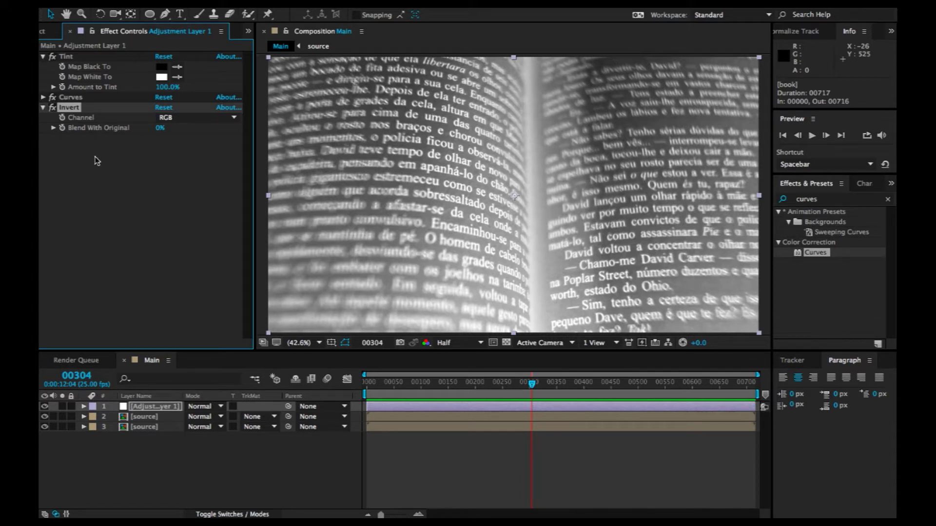
Steepen the Curves S-curve further, then collapse the Curves, Tint and Invert effects
click(45, 98)
drag(174, 159, 170, 151)
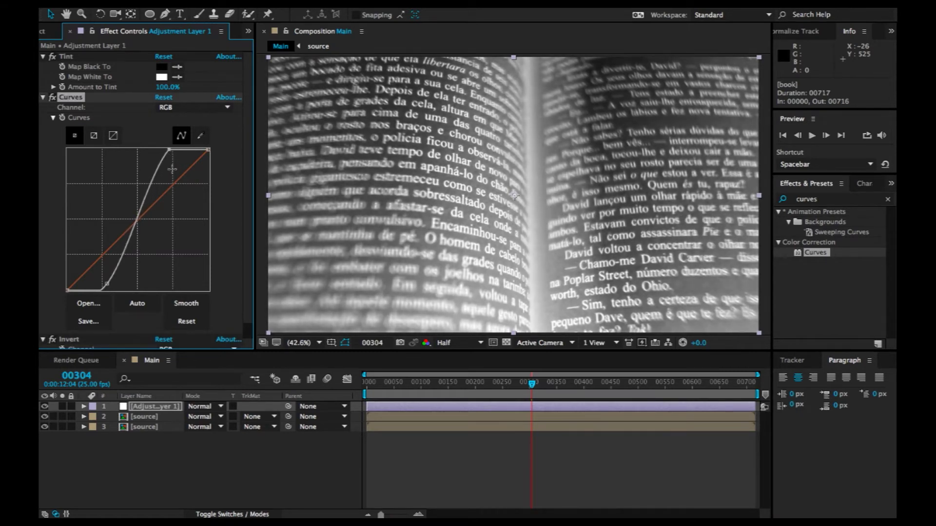
drag(107, 284, 109, 286)
drag(115, 285, 93, 291)
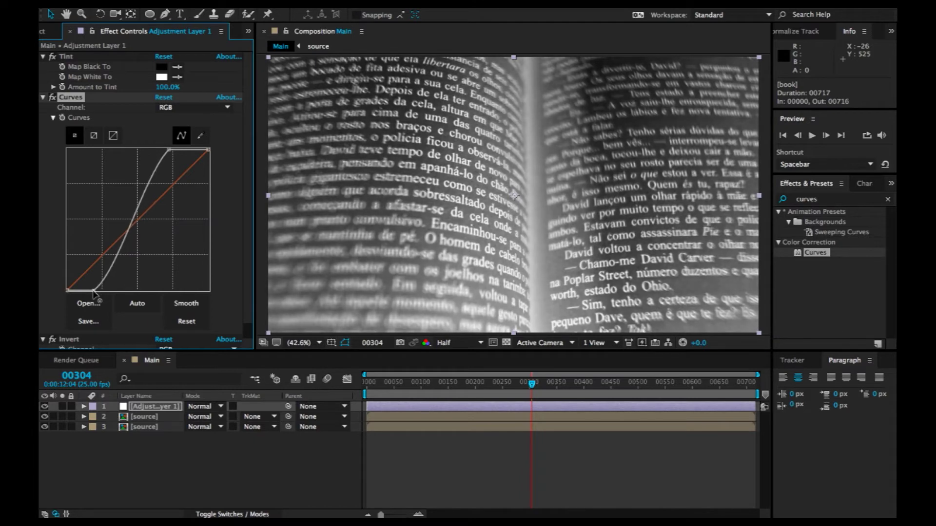
drag(168, 152, 164, 149)
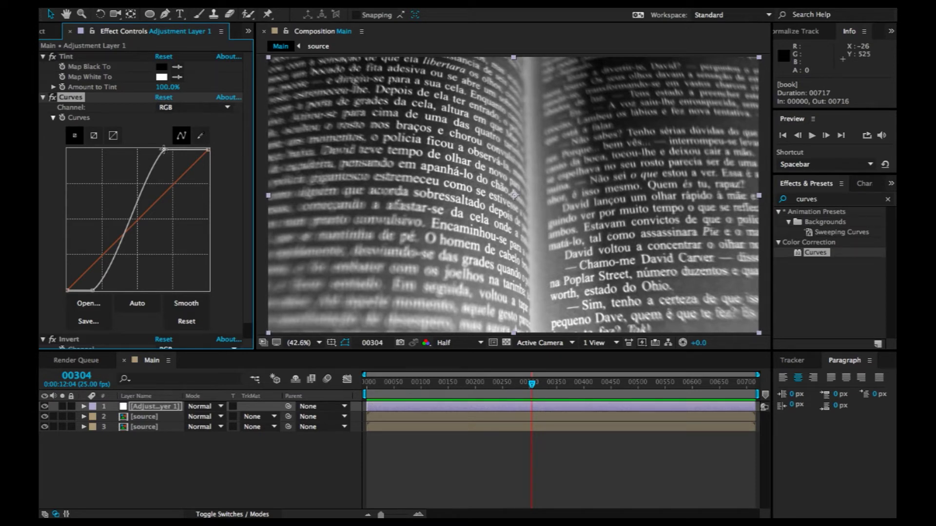
click(43, 97)
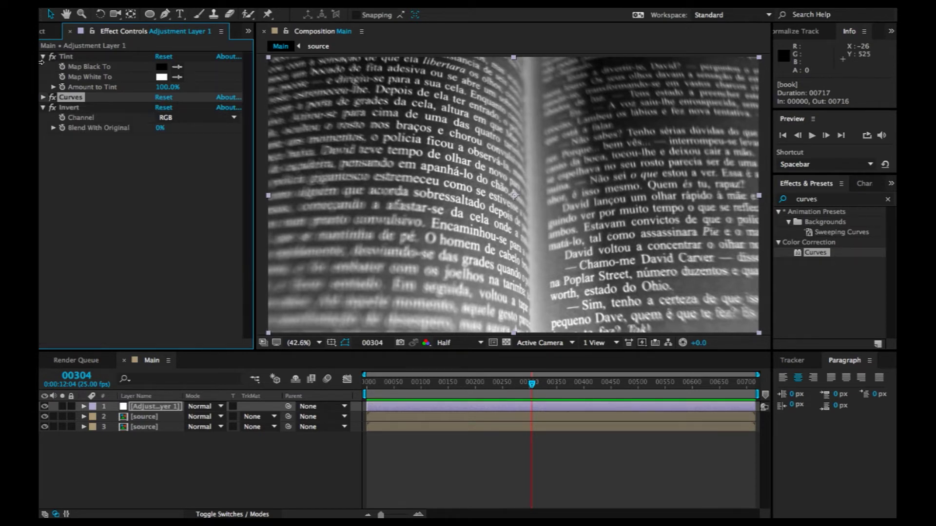
click(42, 56)
click(43, 76)
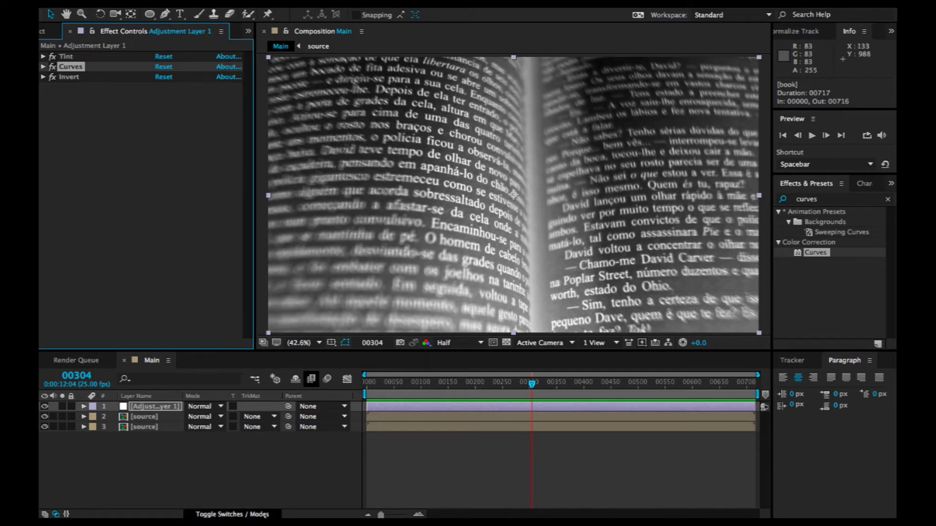
Create a full-frame black solid named 'balck bar' and hide it
right_click(181, 468)
mouse_move(228, 407)
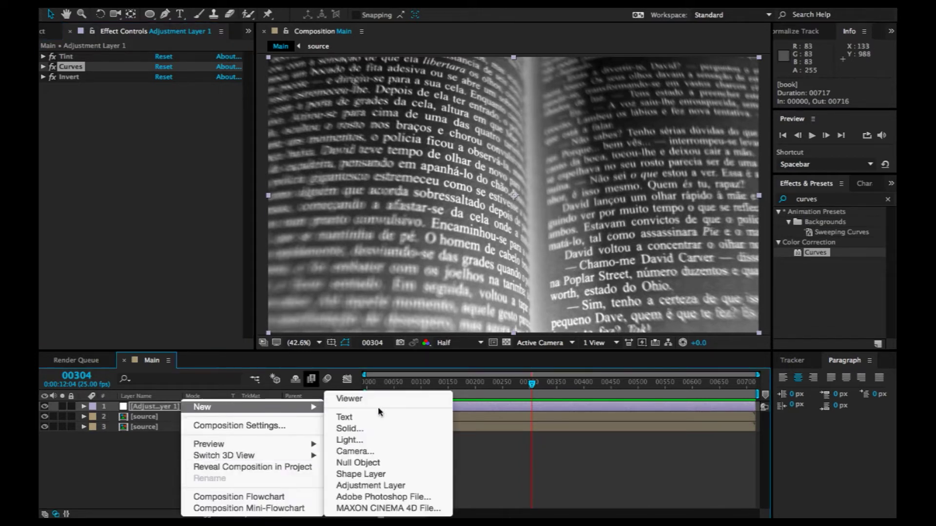
click(367, 429)
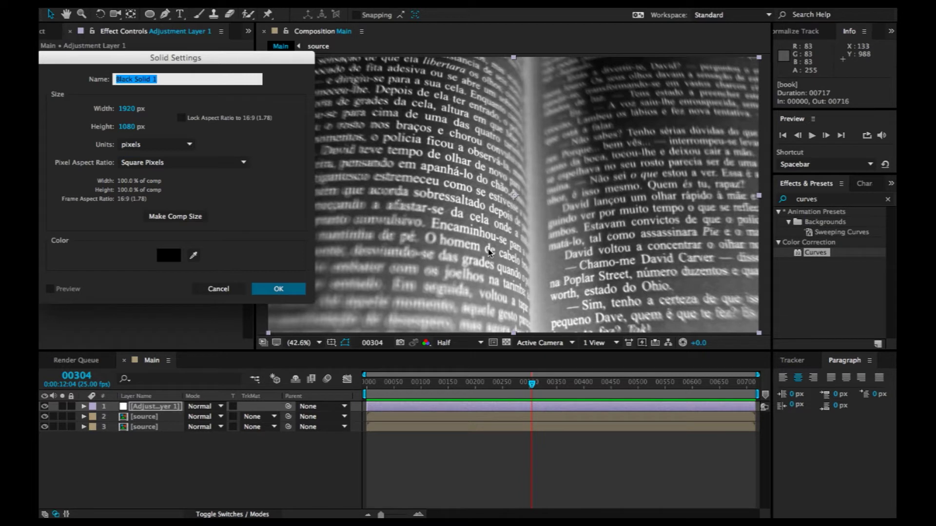
text(balck bar)
key(Return)
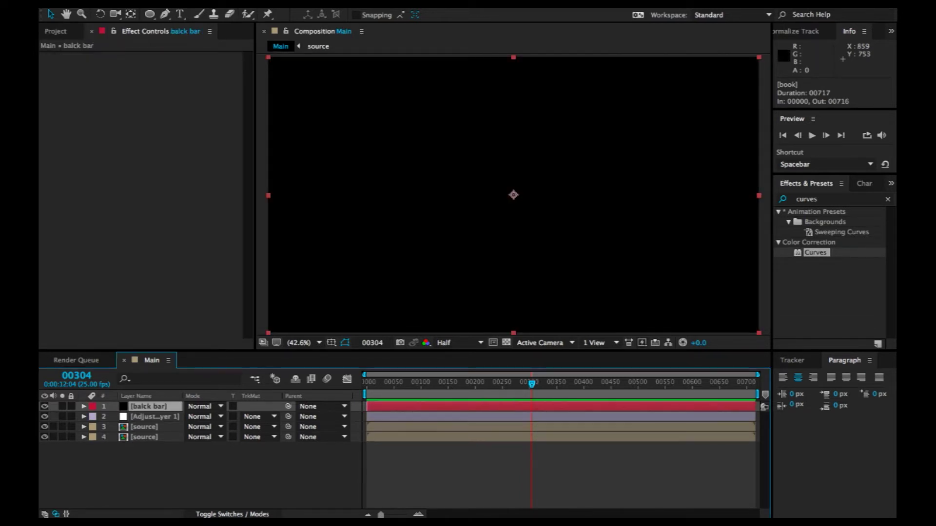
click(44, 406)
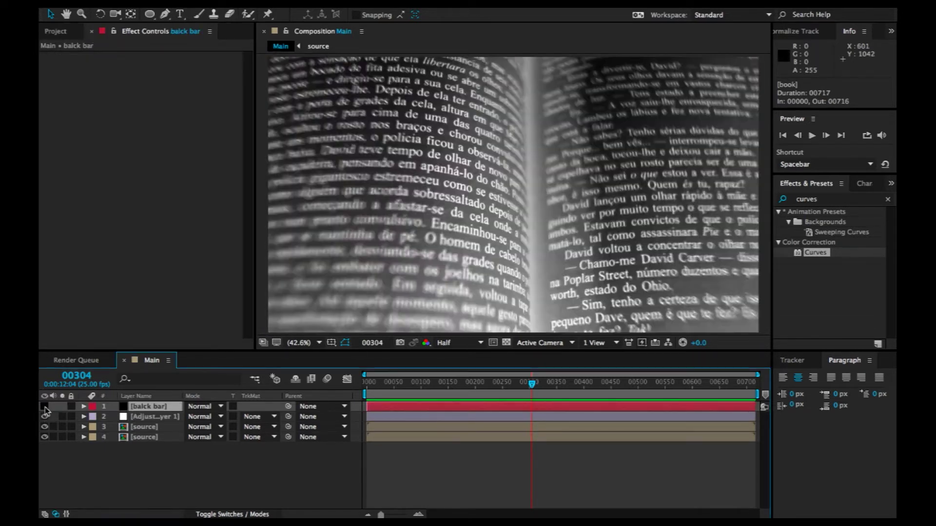
Draw a narrow four-point mask along the book's spine on the black solid
click(165, 14)
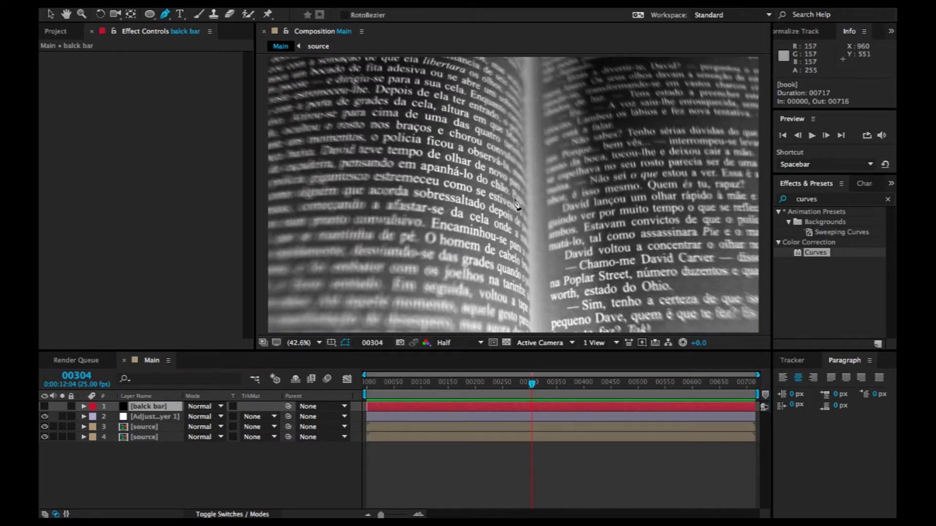
scroll(502, 205, down, 2)
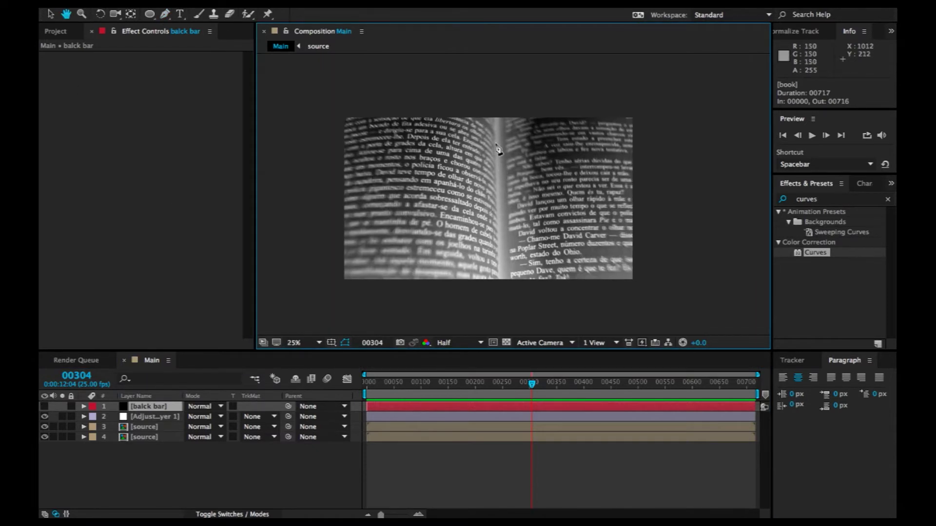
click(493, 113)
click(497, 283)
click(504, 282)
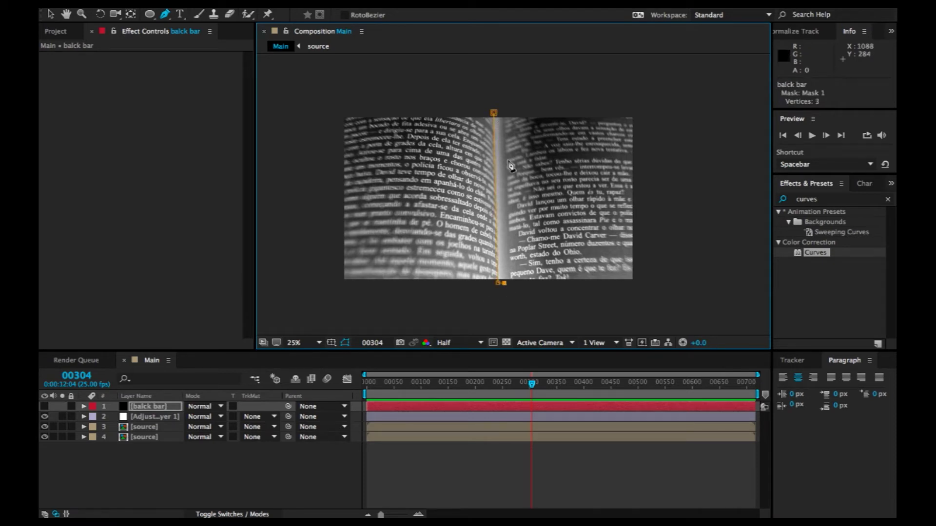
scroll(500, 114, up, 2)
click(499, 114)
scroll(507, 151, down, 2)
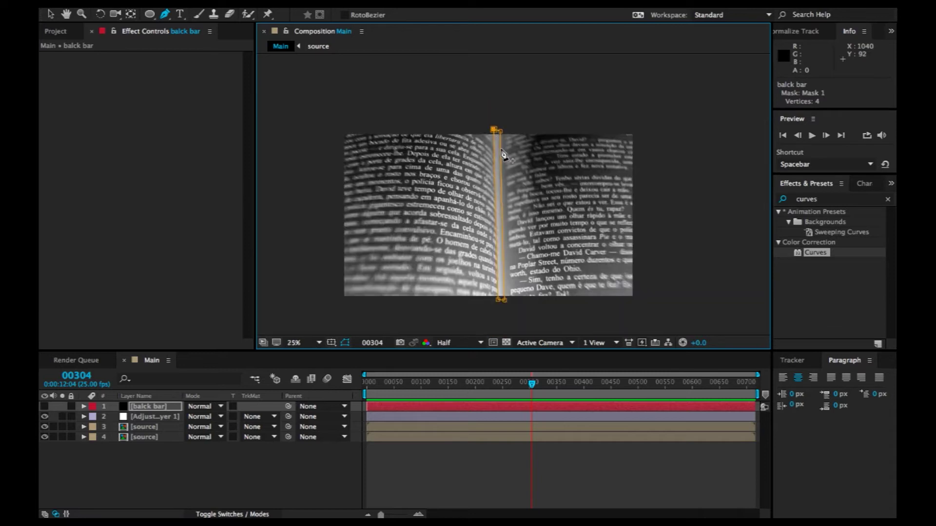
Show the black bar, feather its mask 17 pixels, and select the top three layers
click(45, 407)
scroll(486, 288, up, 2)
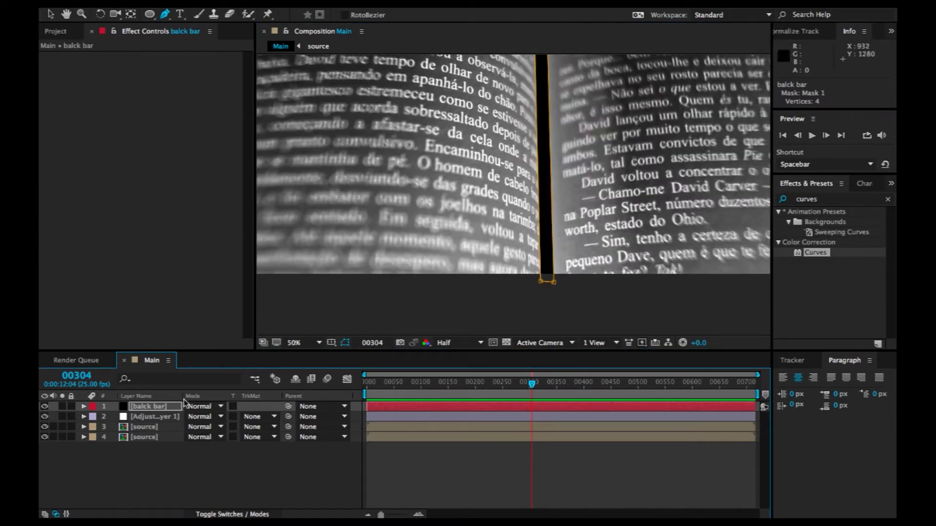
key(f)
drag(215, 429, 223, 425)
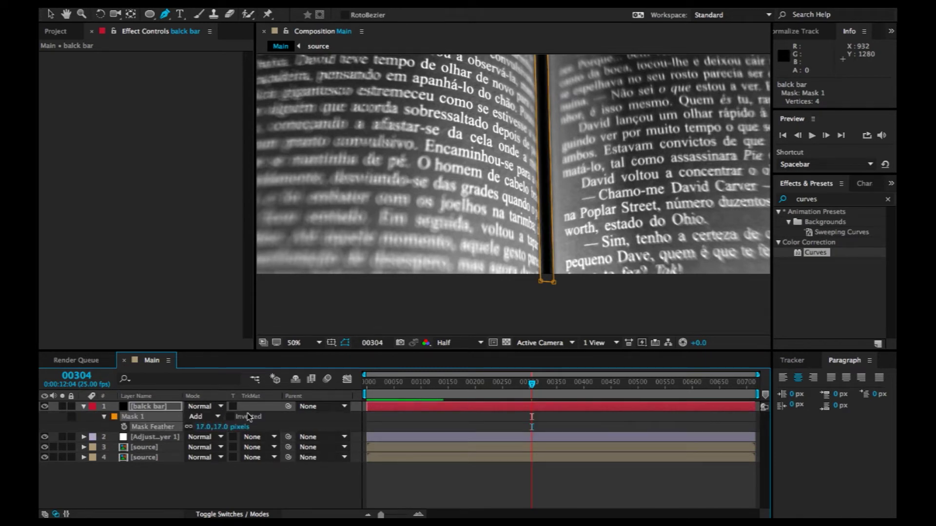
click(85, 406)
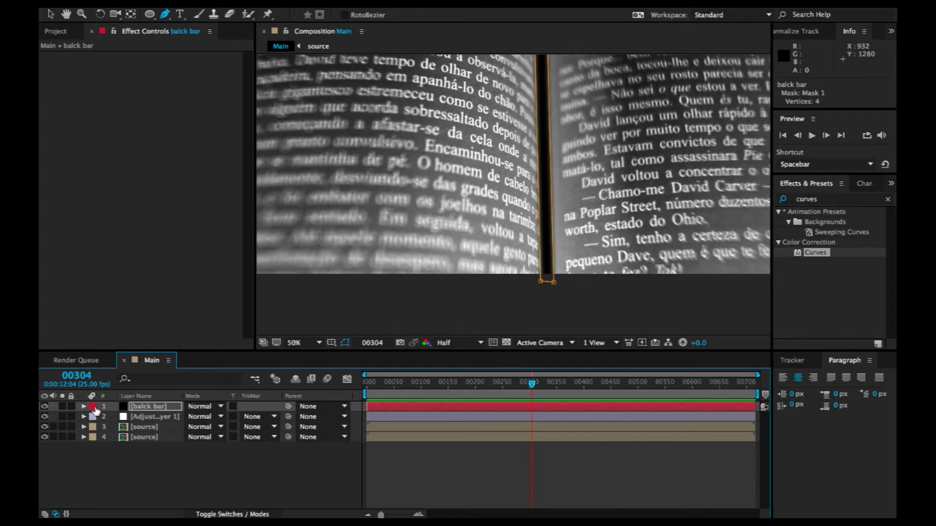
click(146, 427)
shift+click(157, 412)
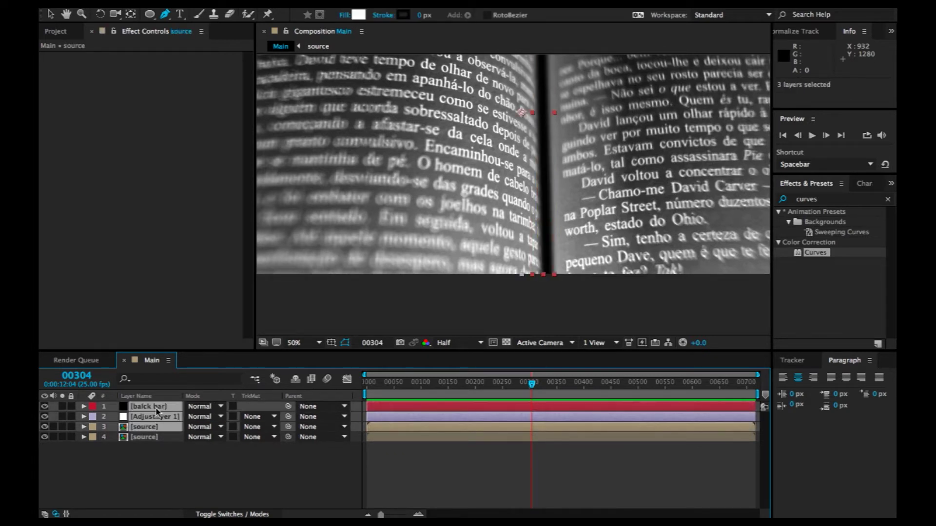
Pre-compose the black bar, adjustment layer and one source layer into 'light comp'
key(ctrl+shift+c)
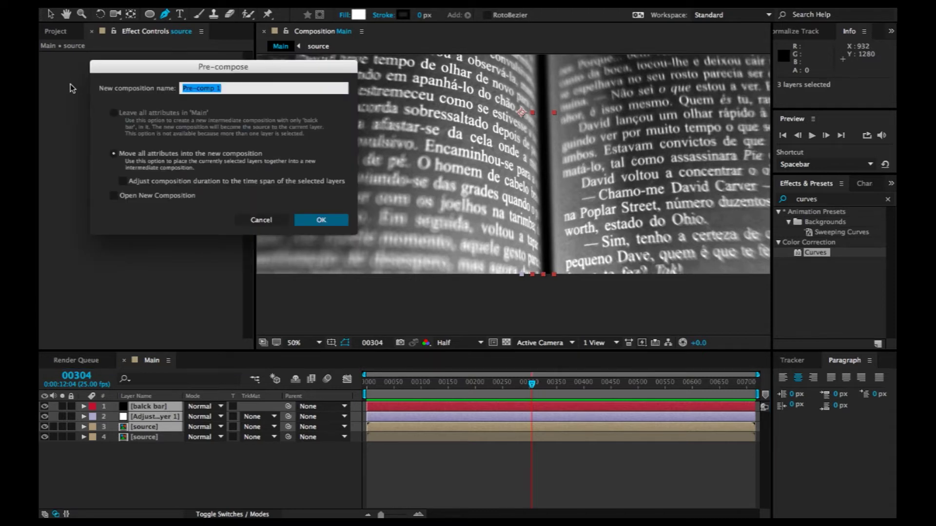
text(light comp)
key(Return)
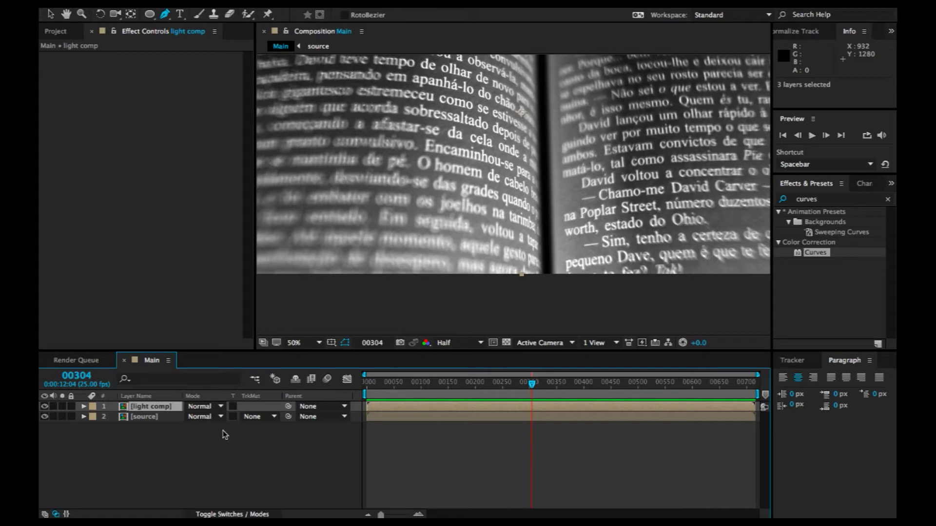
Add a new adjustment layer and apply CC Radial Fast Blur to it
right_click(189, 482)
mouse_move(214, 410)
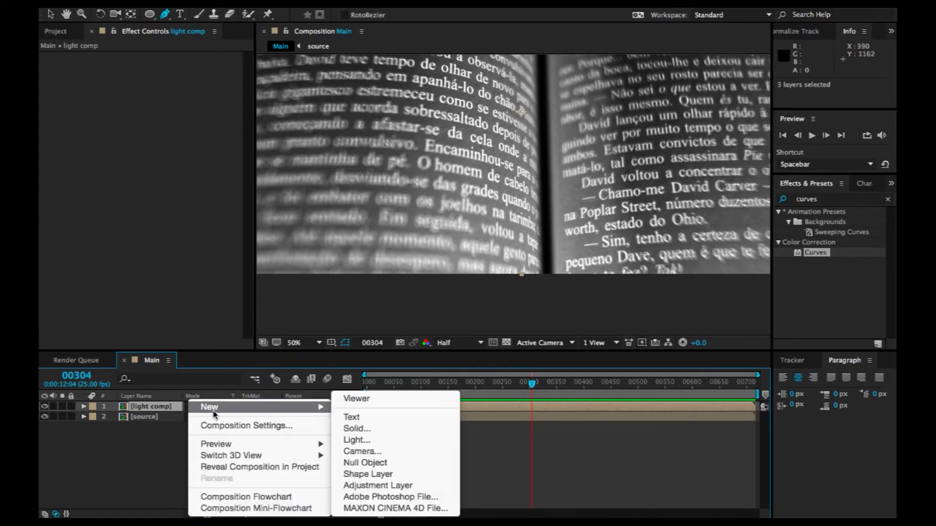
click(408, 486)
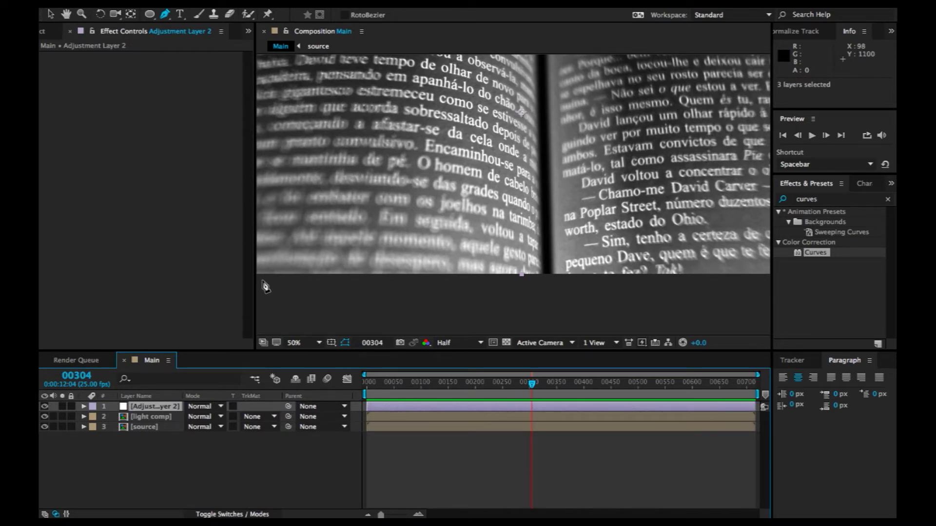
key(ctrl+space)
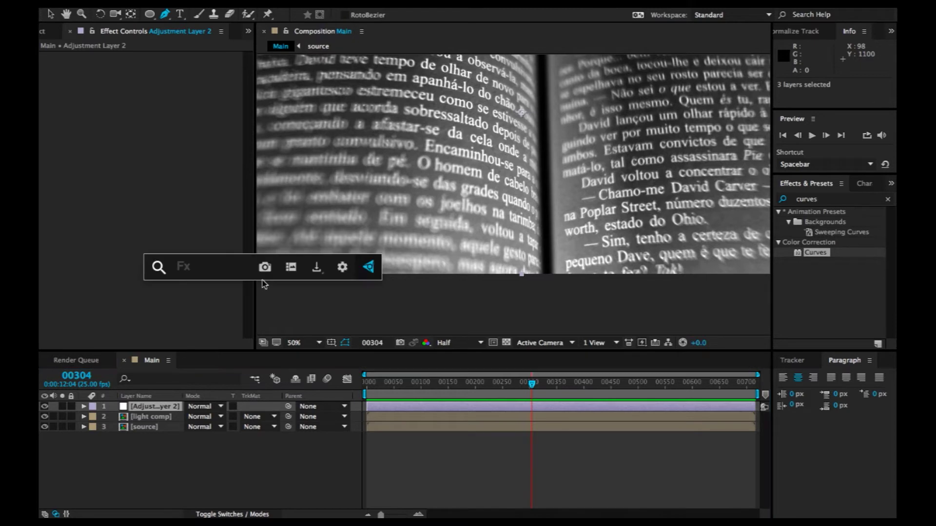
text(cc ra)
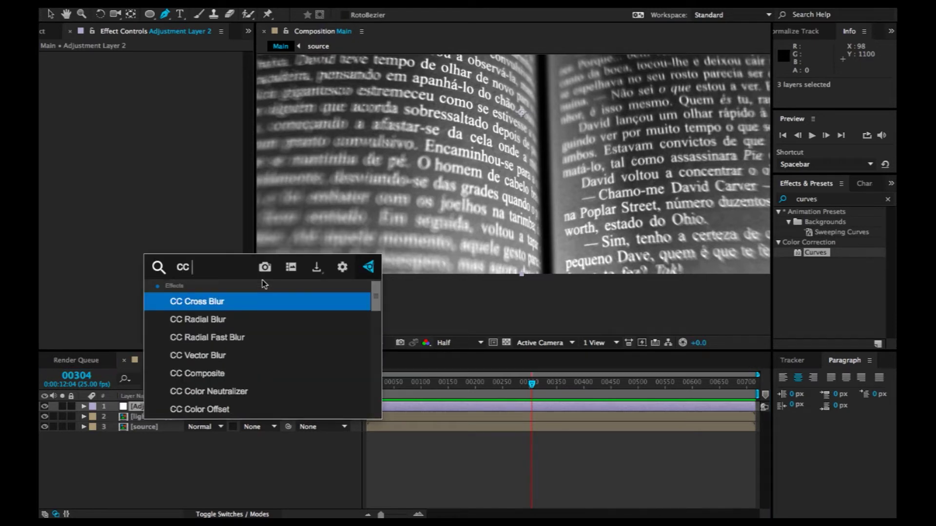
key(Down)
key(Return)
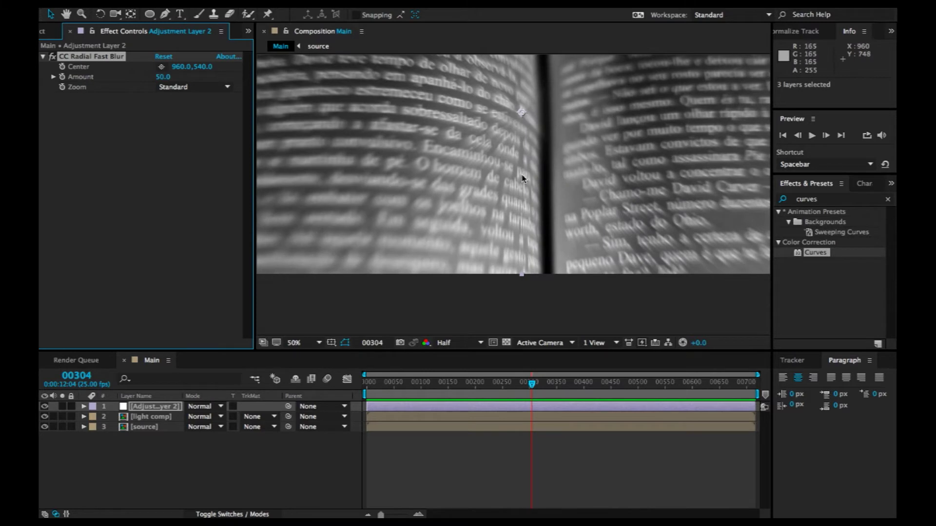
Set the CC Radial Fast Blur Amount to 97 and Zoom to Brightest
click(319, 343)
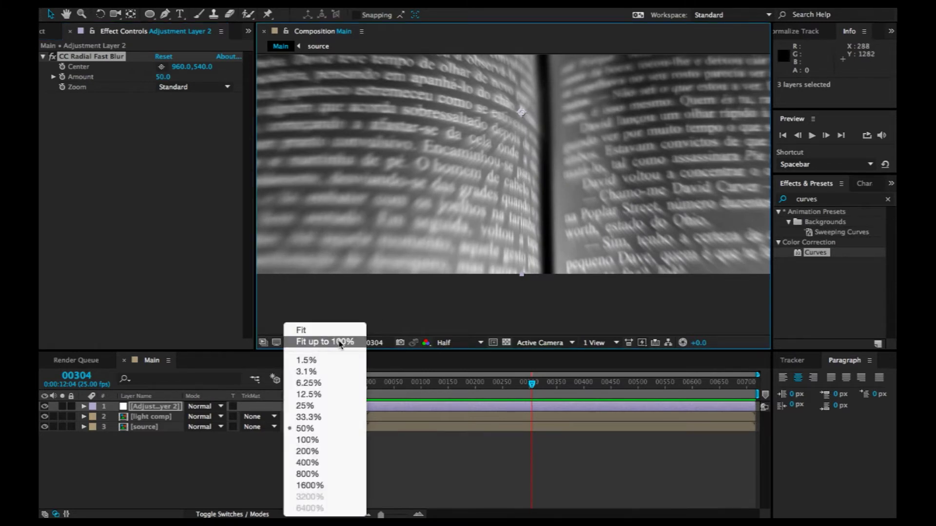
click(332, 342)
click(165, 78)
text(97)
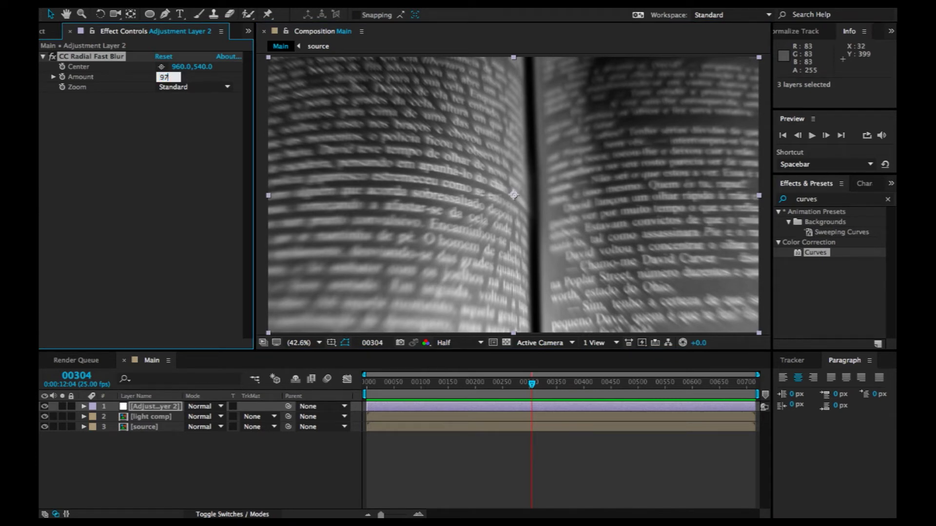
key(Return)
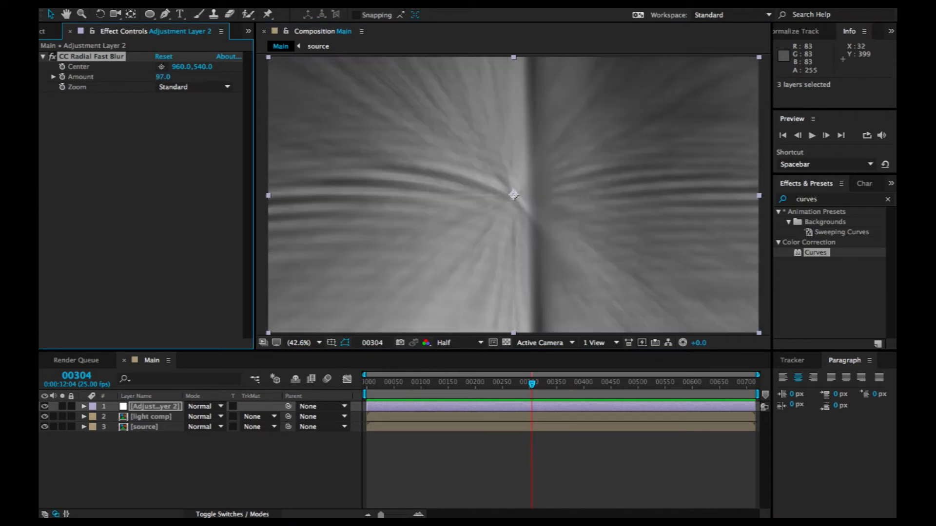
click(188, 88)
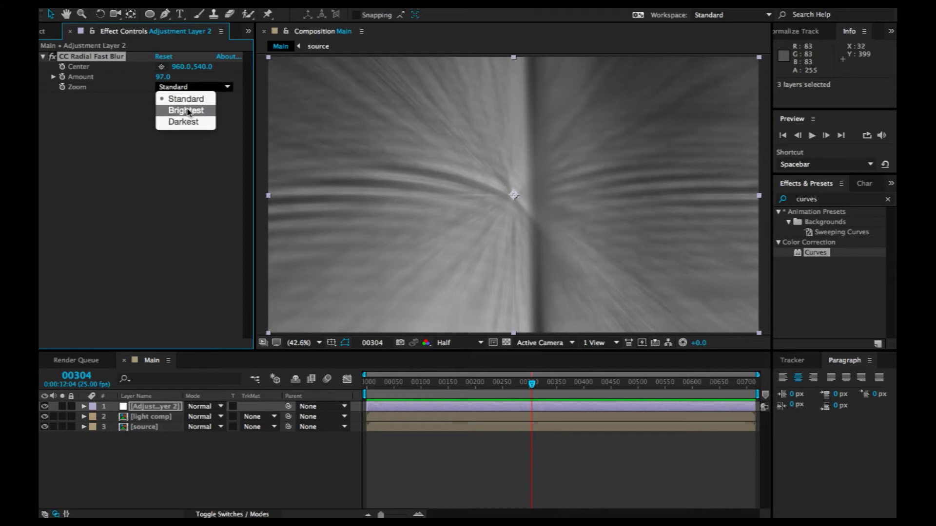
click(189, 112)
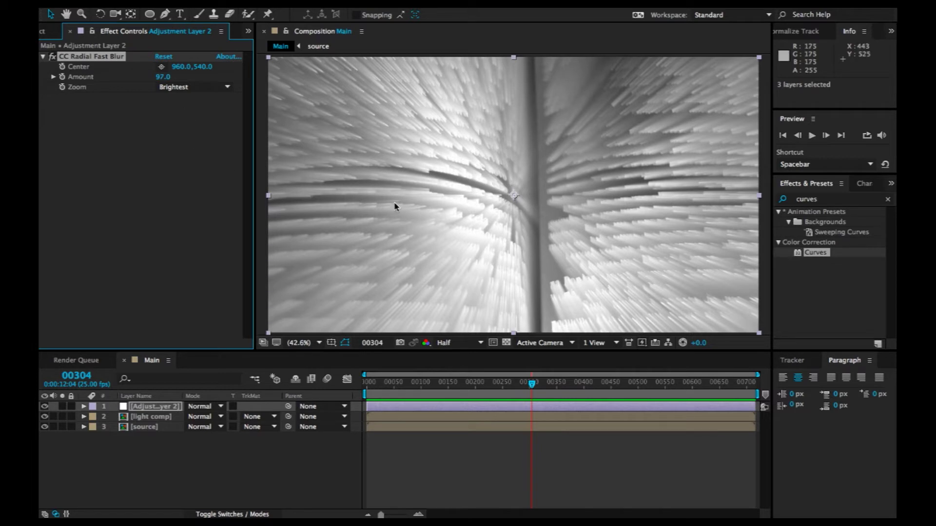
Add a null object named 'light' to the Main comp and make it a 3D layer
right_click(199, 465)
mouse_move(236, 407)
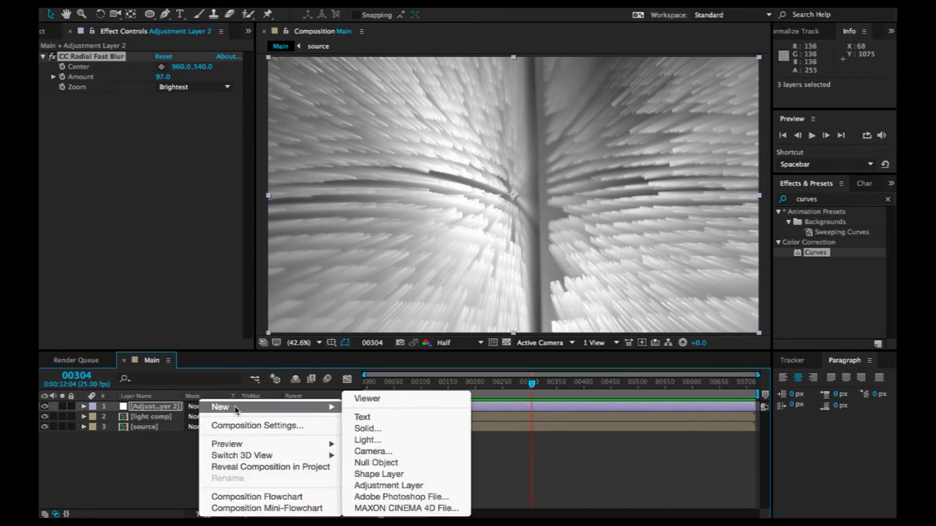
click(378, 461)
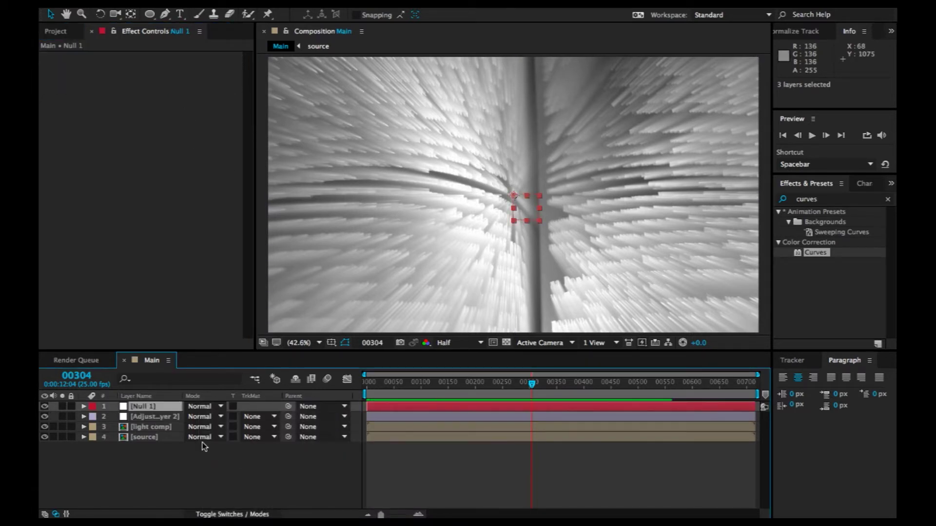
key(Return)
text(ligh)
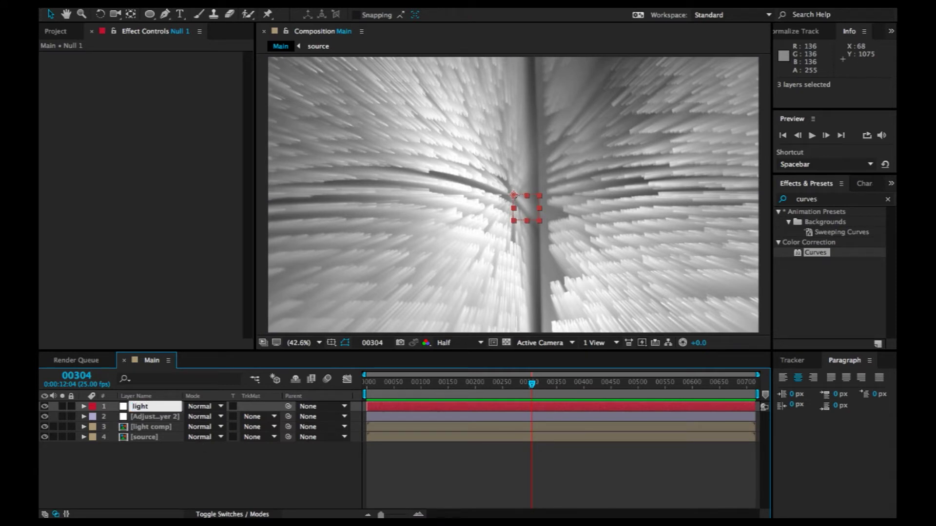
text(t)
key(Return)
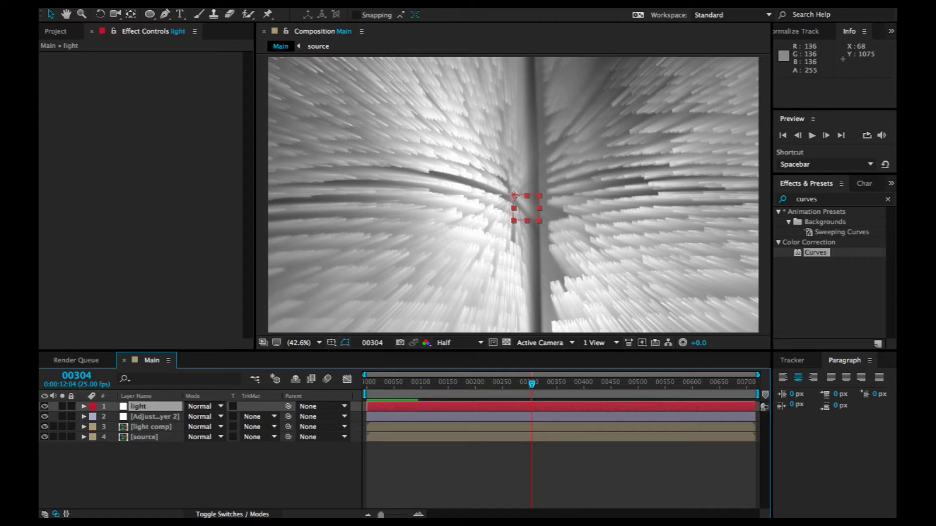
click(267, 515)
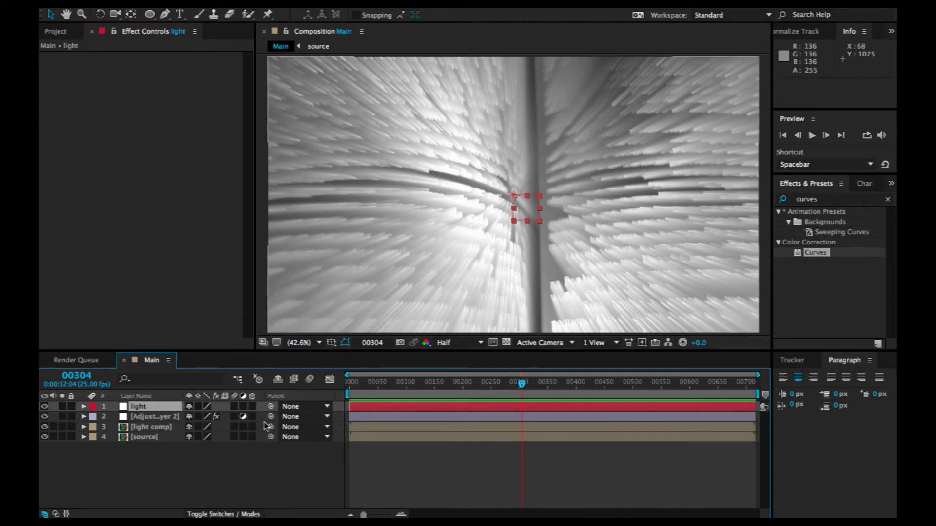
click(252, 407)
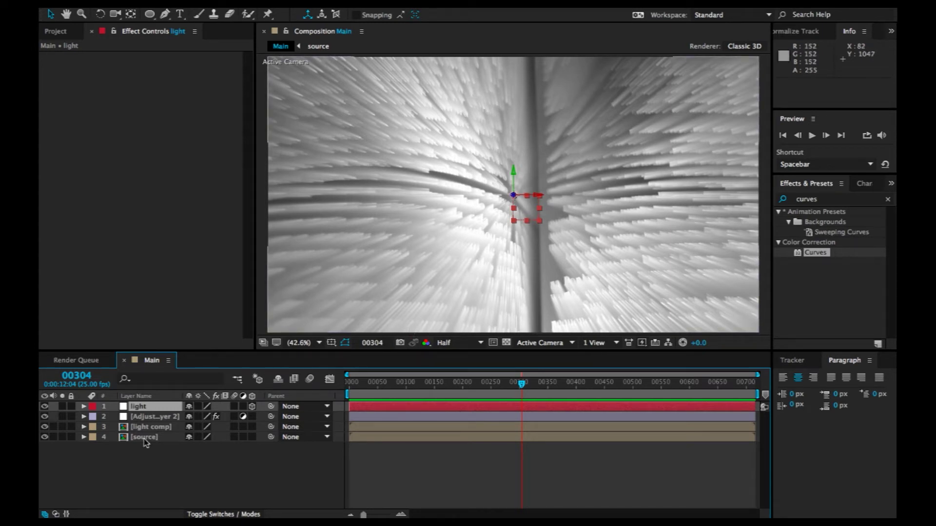
Give the CC Radial Fast Blur Center the expression thisComp.layer("light").toComp([0,0,0])
click(84, 418)
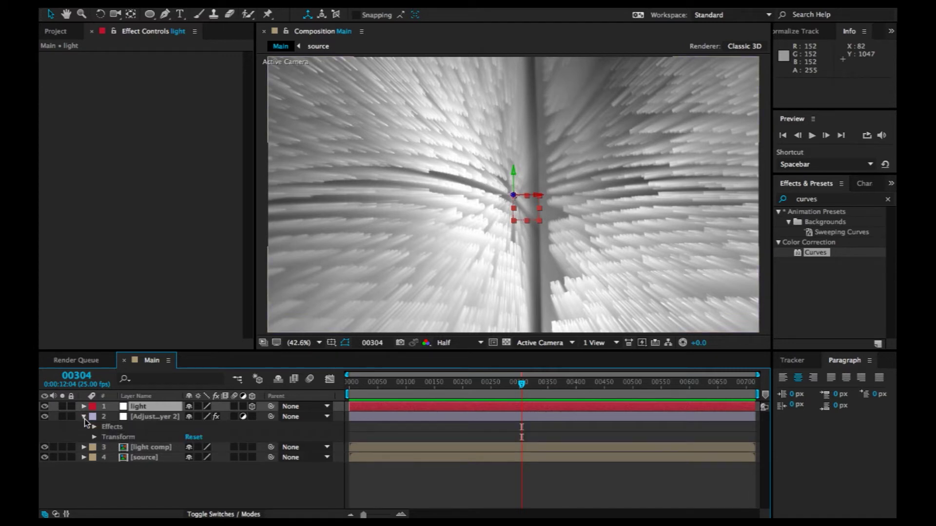
click(94, 427)
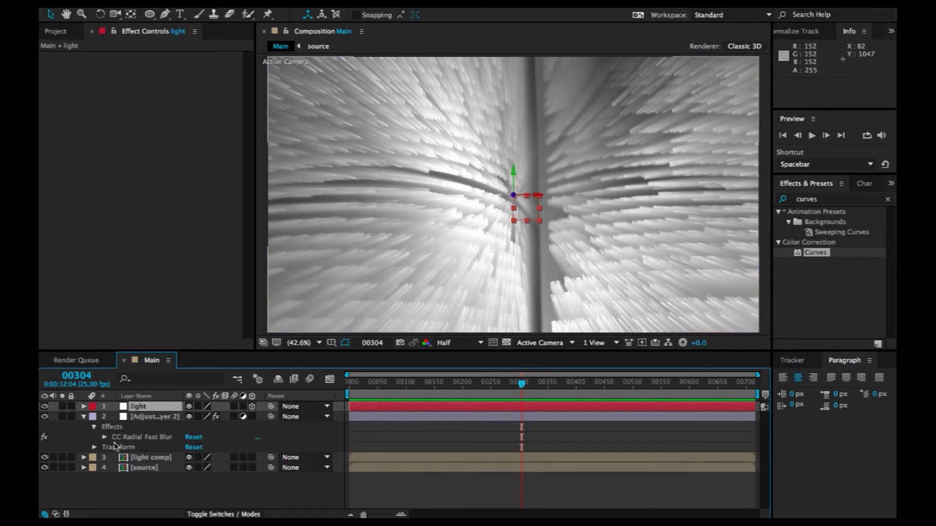
click(105, 437)
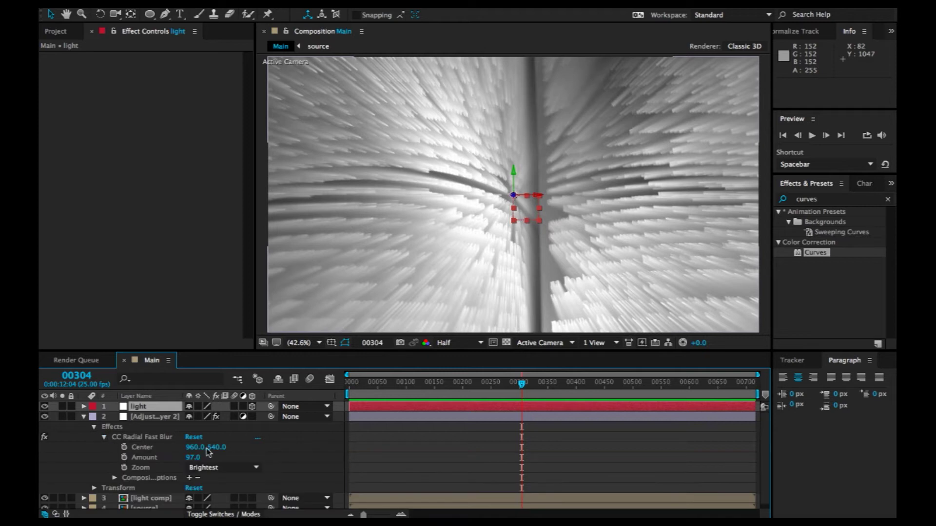
alt+click(125, 448)
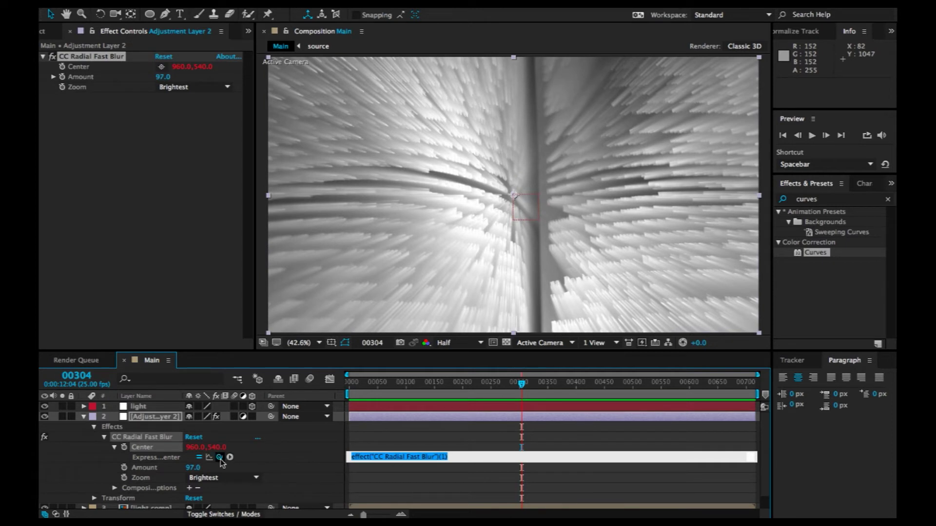
drag(228, 438, 142, 410)
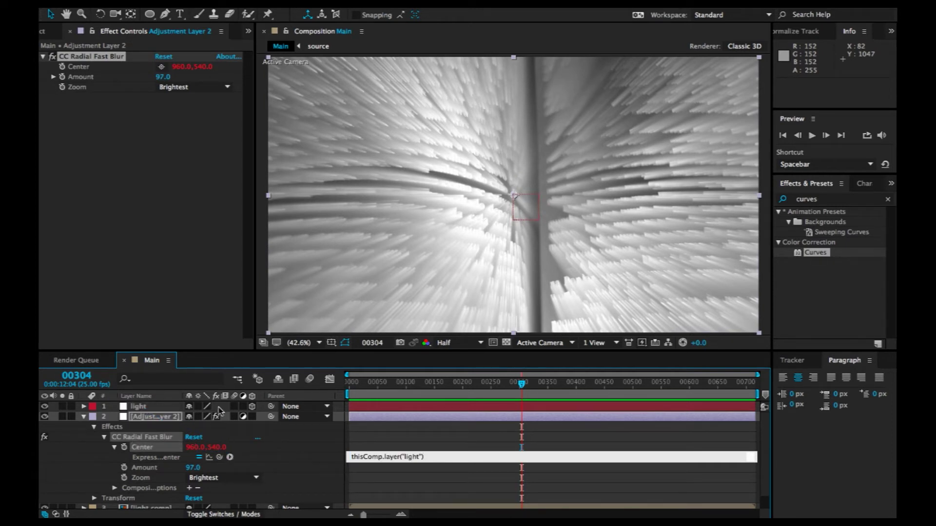
text(.toCom)
text(p([0,0,0)
click(232, 366)
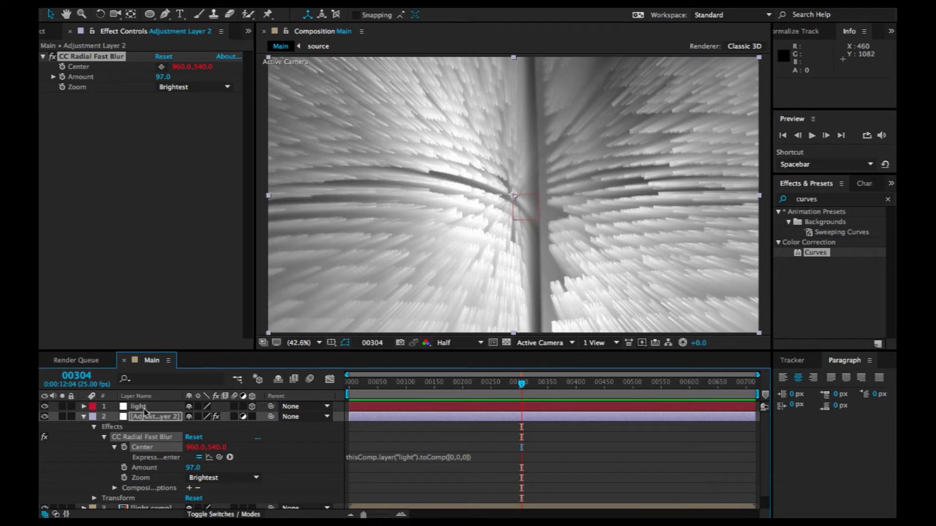
Scale the light null to 137%
click(522, 214)
click(84, 417)
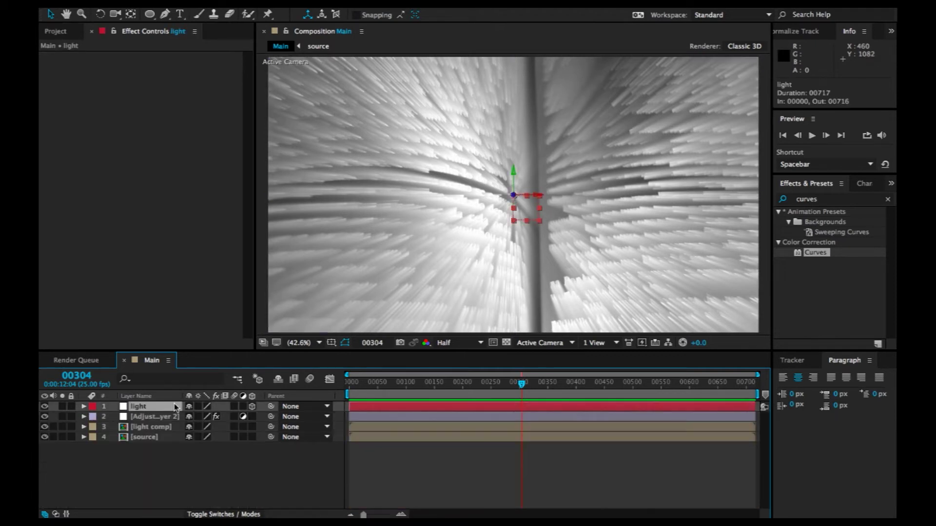
key(s)
drag(227, 417, 246, 422)
Move the light null down and left below the book, to position 1060, 1352, 0
key(h)
scroll(460, 244, down, 2)
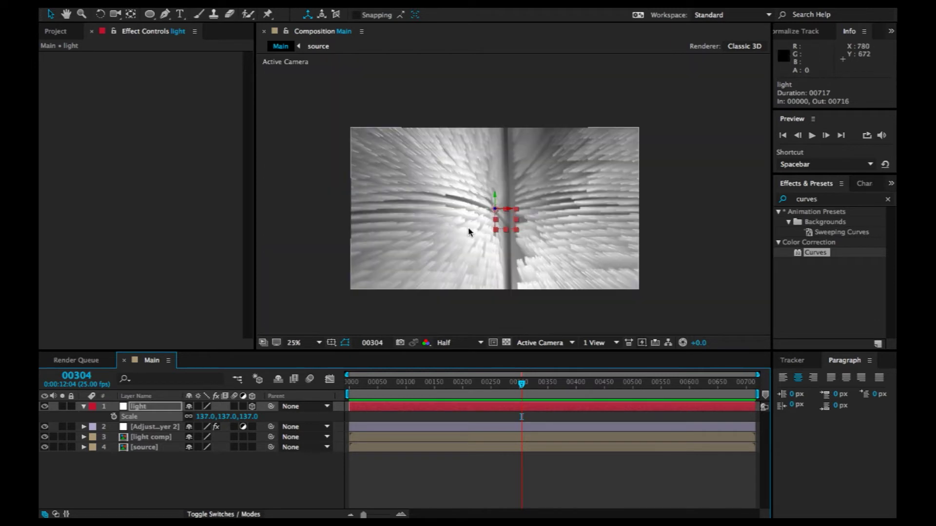
drag(452, 245, 445, 223)
key(v)
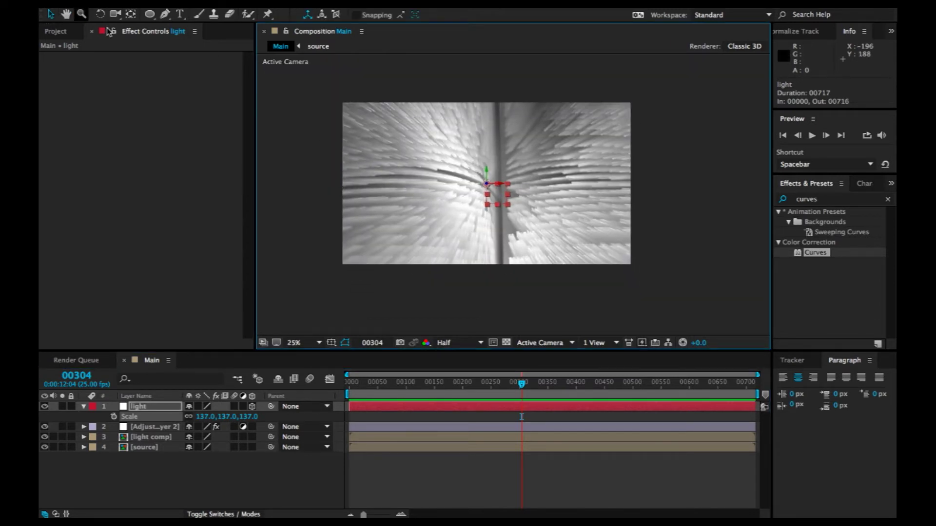
drag(498, 200, 518, 318)
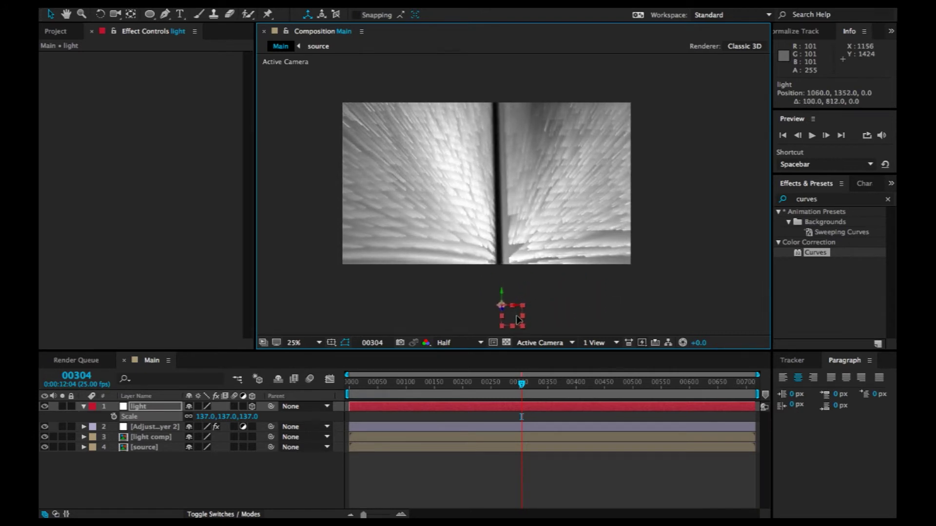
Collapse the light layer's Scale property and re-centre the composition in the viewer
click(86, 411)
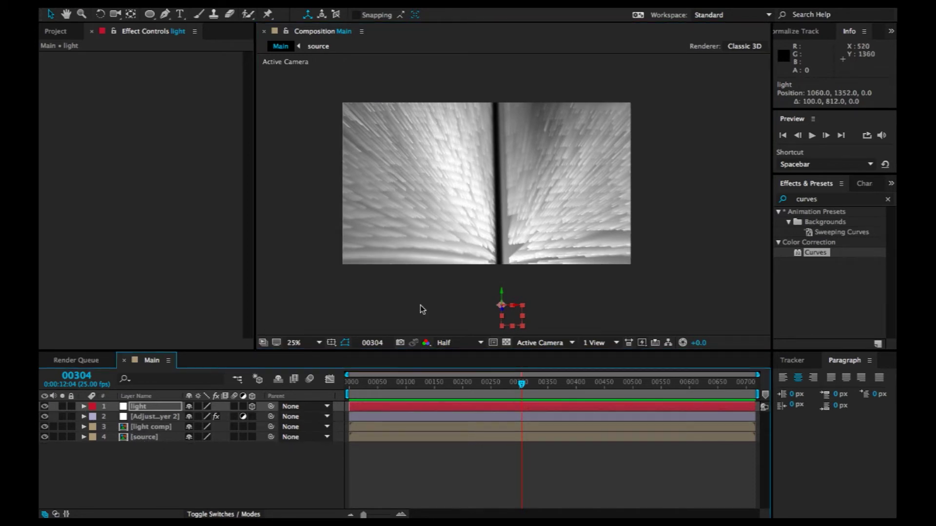
scroll(430, 289, up, 1)
key(h)
drag(429, 244, 443, 242)
key(v)
drag(494, 220, 482, 243)
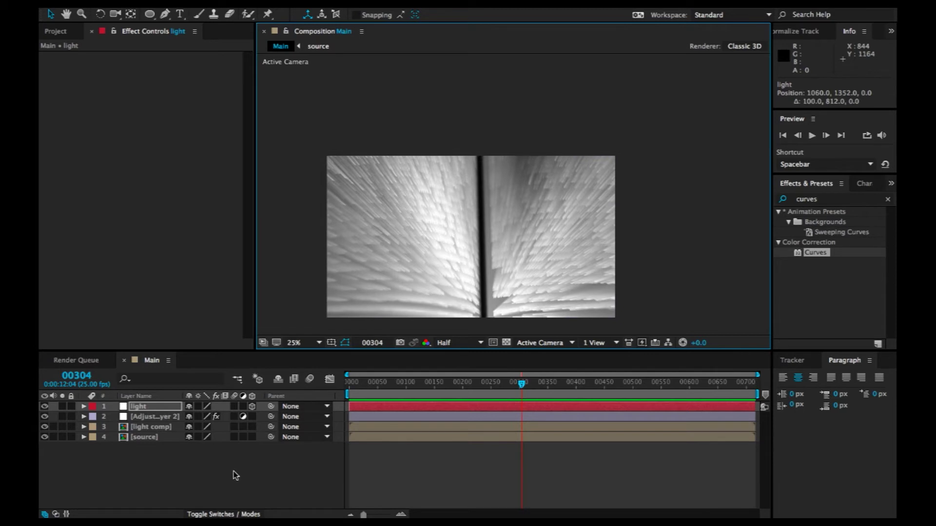
right_click(189, 466)
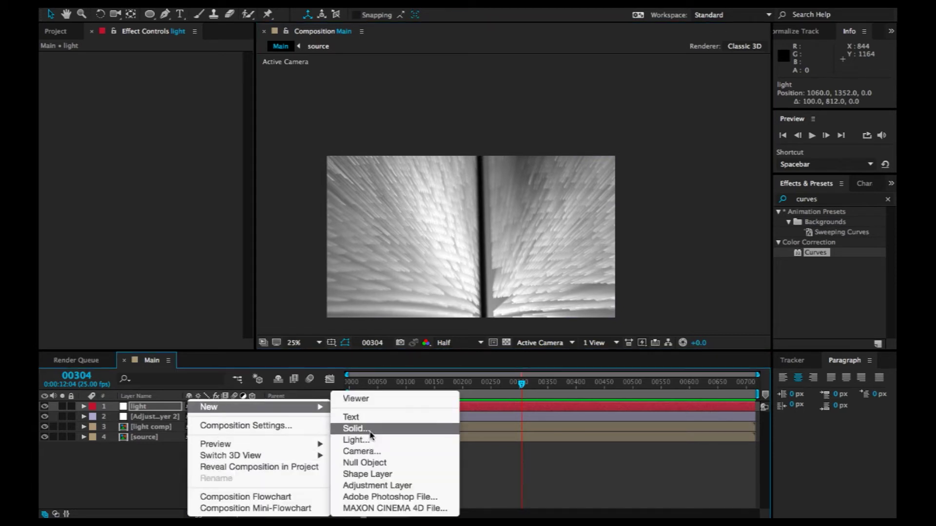
Create a comp-sized black solid named 'hole'
click(390, 428)
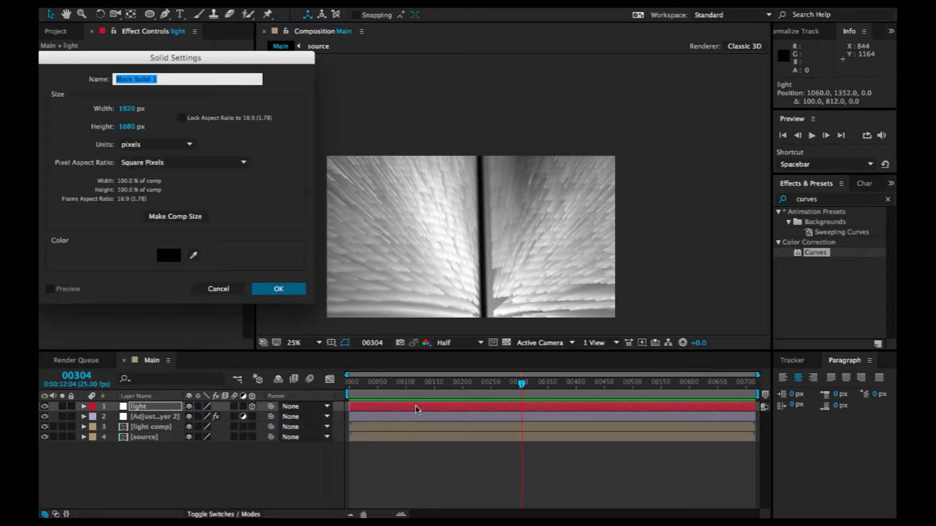
text(ho)
click(164, 218)
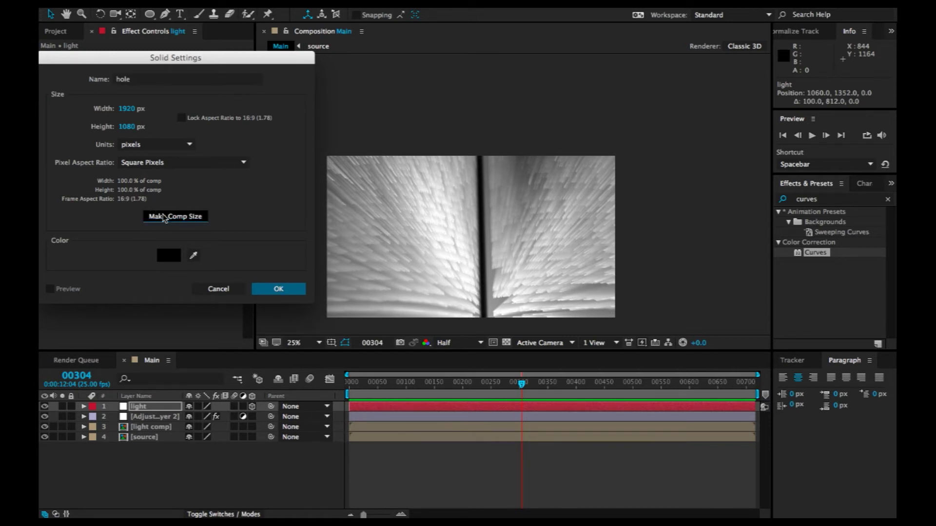
click(286, 294)
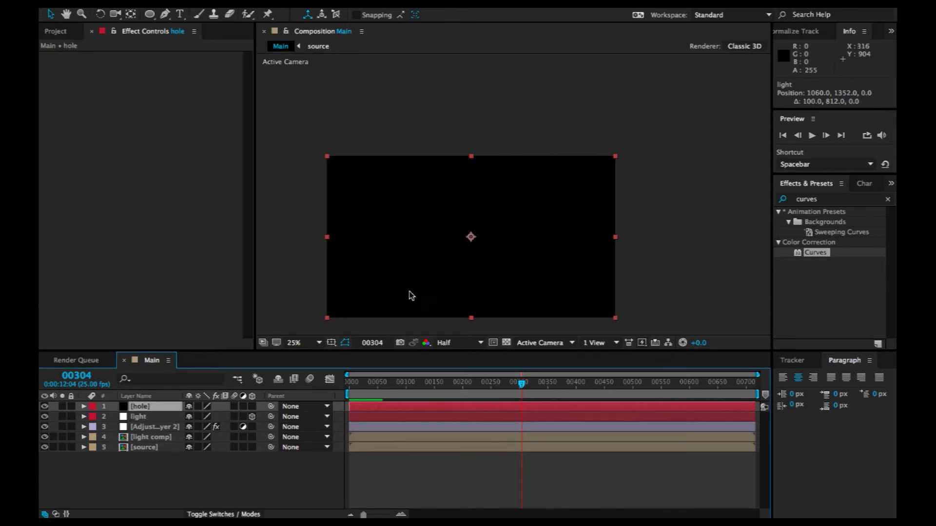
Mask the hole solid with an ellipse over the book's crease, flattened to two-thirds height
click(150, 14)
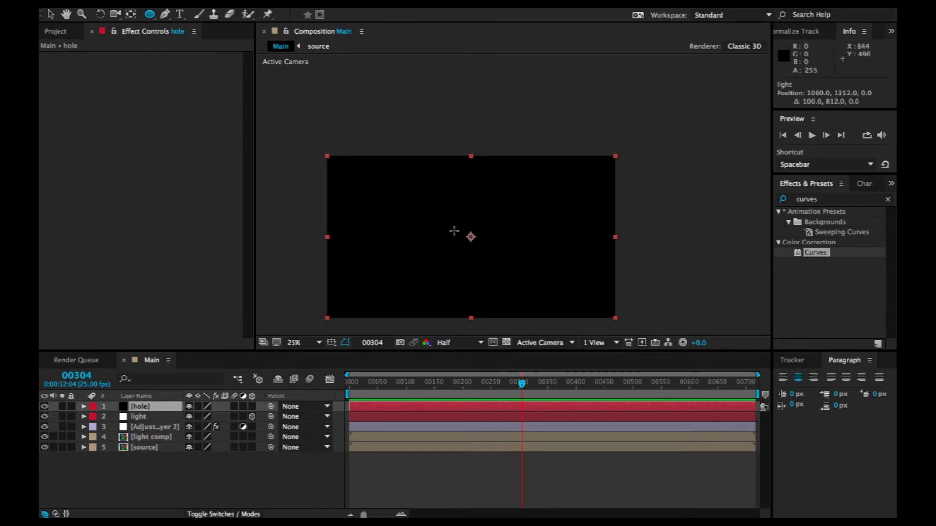
click(470, 236)
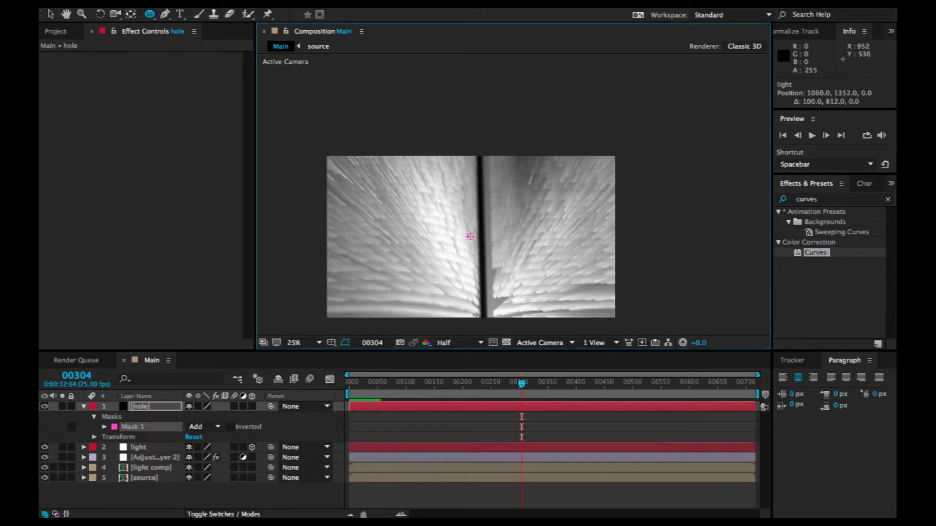
drag(470, 236, 491, 245)
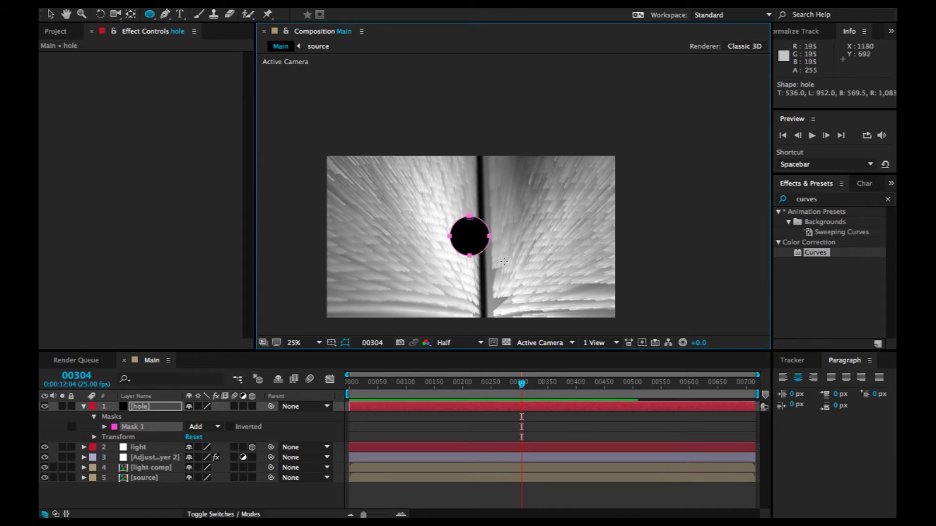
click(50, 13)
double_click(469, 236)
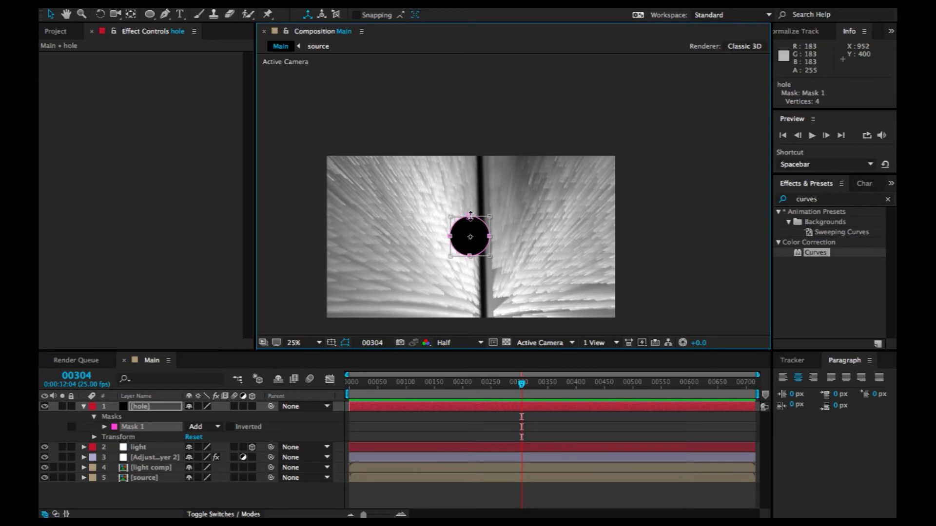
drag(470, 218, 474, 227)
click(294, 343)
click(371, 326)
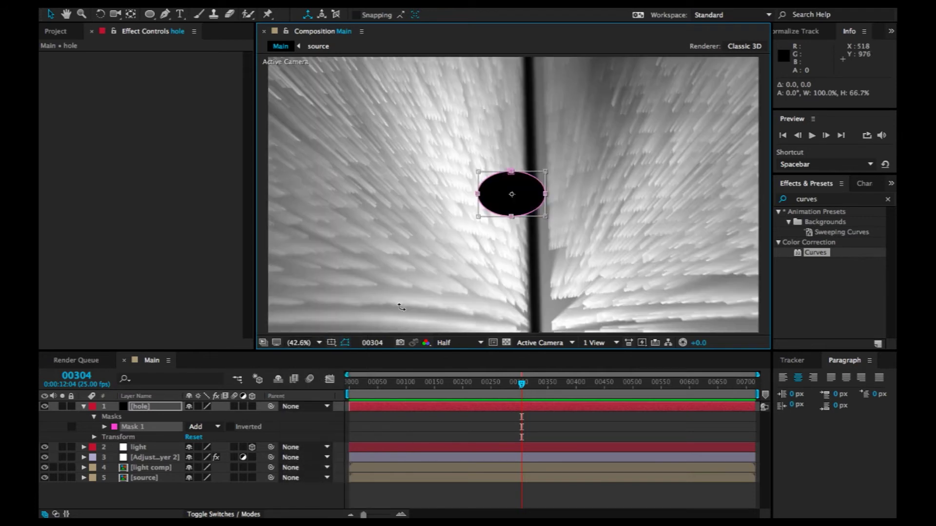
click(188, 510)
right_click(189, 502)
Add a null named 'hole control' and parent the hole layer to it
mouse_move(219, 414)
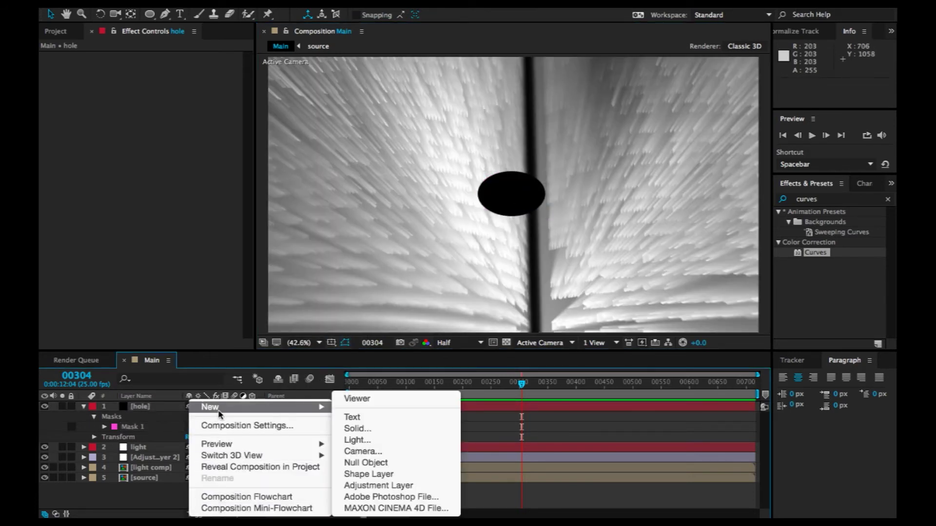
click(366, 462)
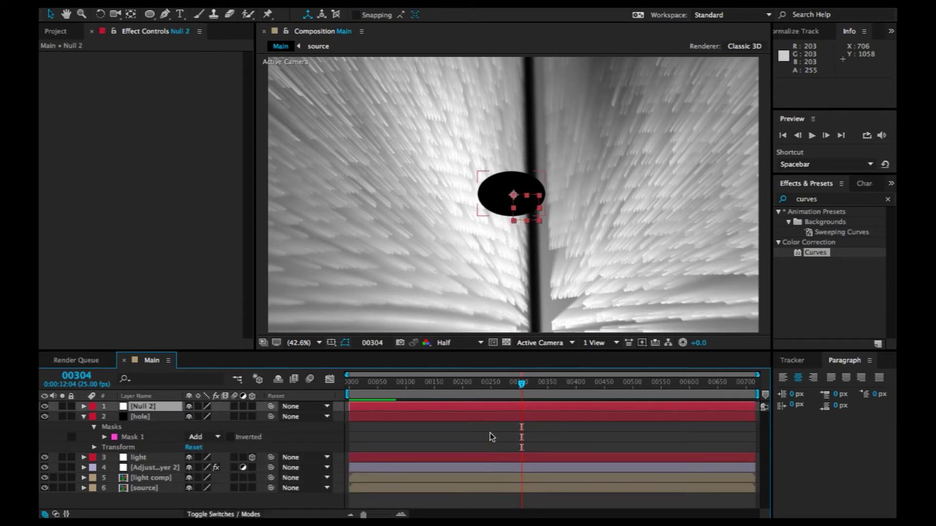
key(Return)
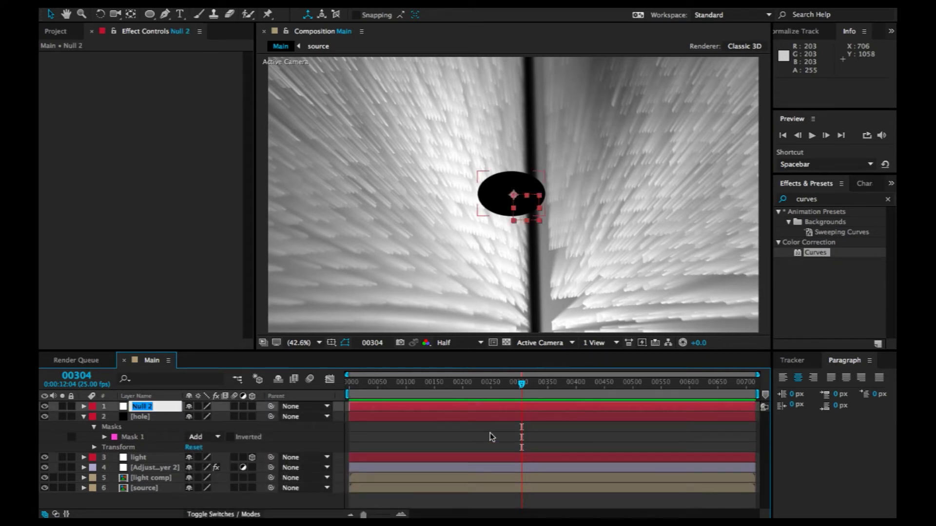
text(hole control)
key(Return)
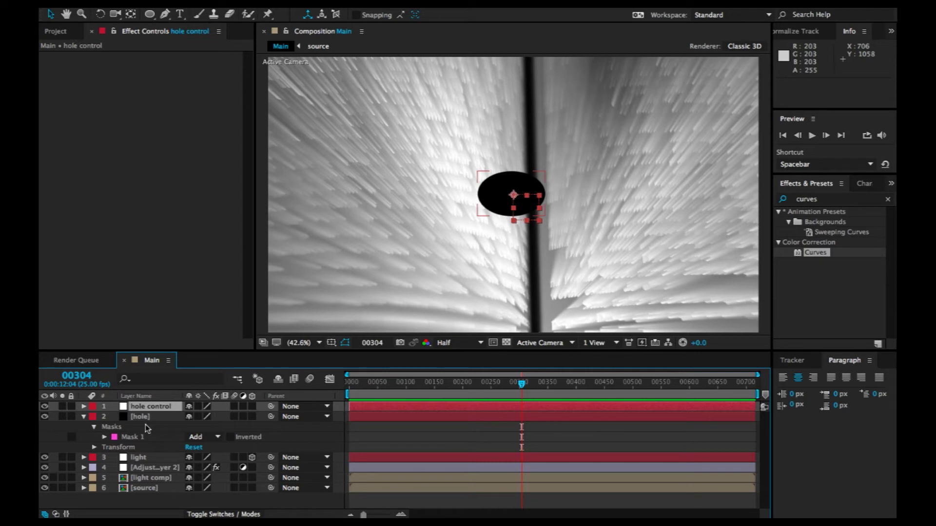
drag(271, 416, 141, 472)
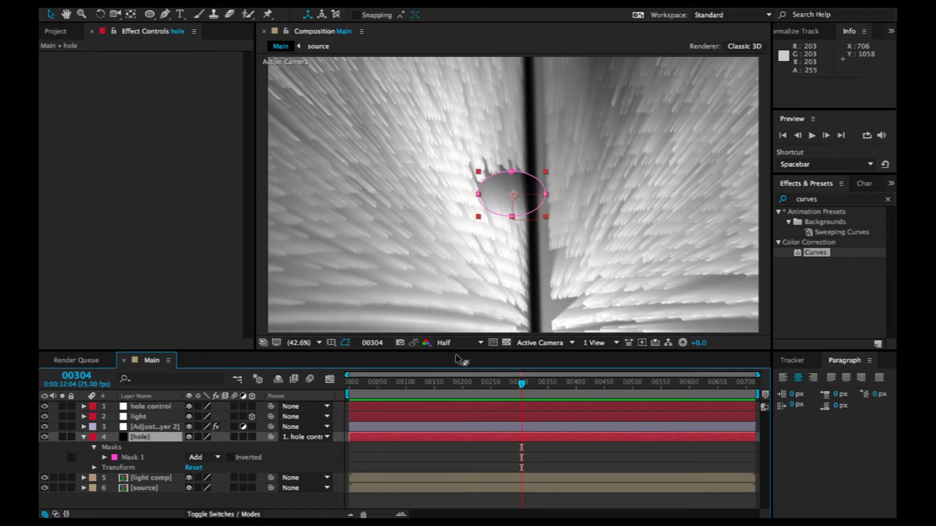
scroll(418, 312, down, 2)
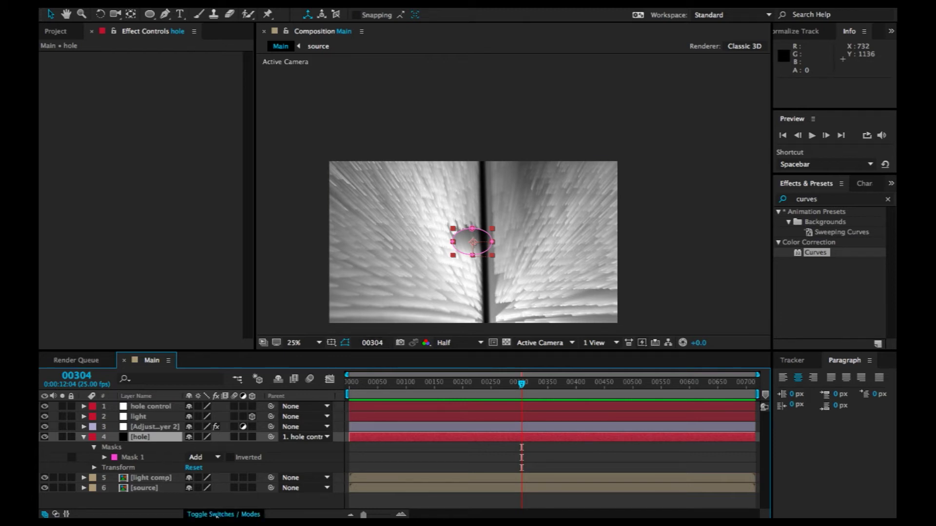
Set the light comp layer's track matte to the hole layer's alpha
click(216, 515)
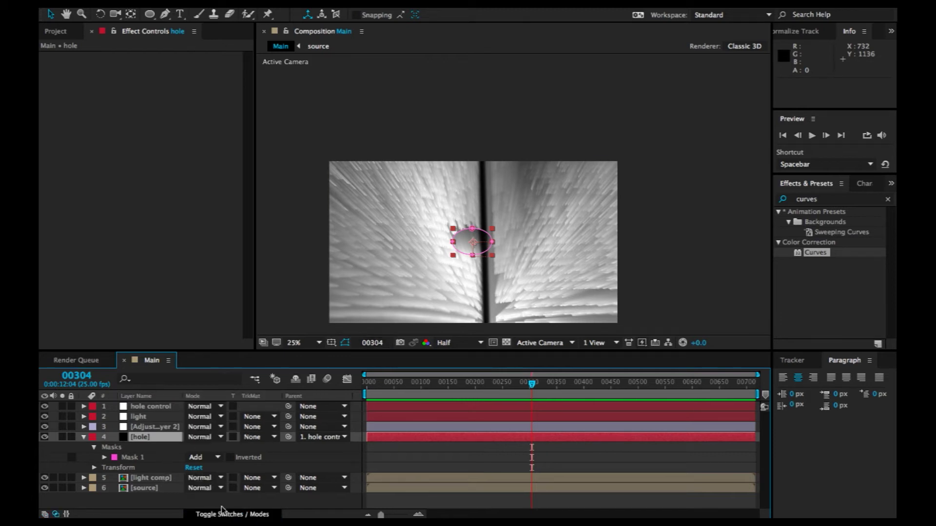
click(155, 479)
click(264, 479)
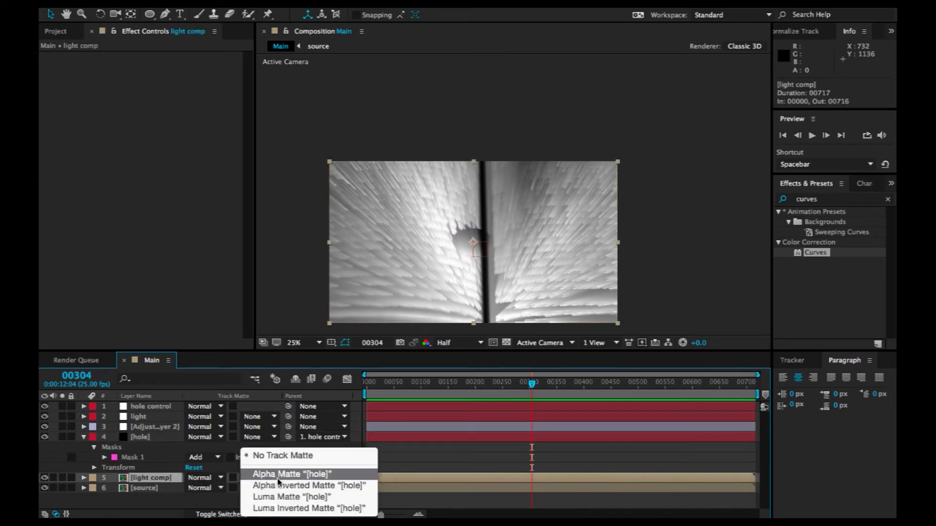
click(278, 479)
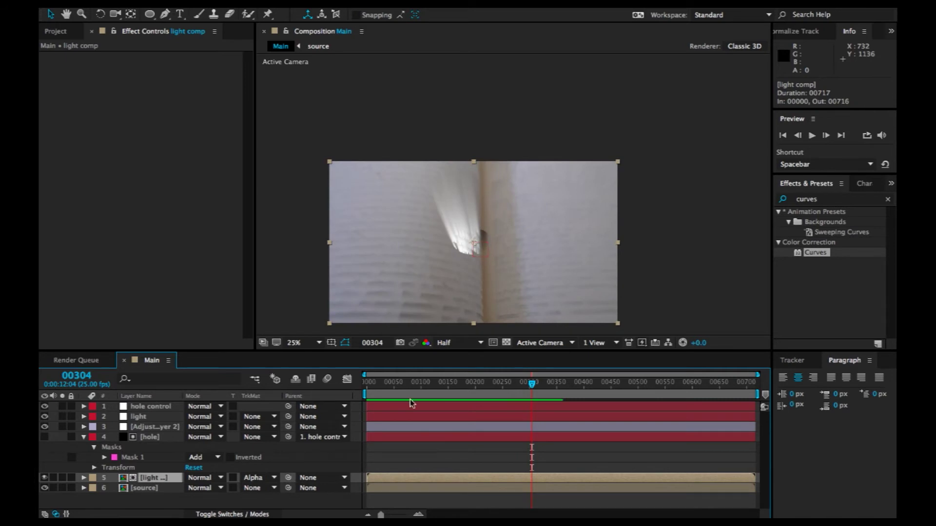
Centre the view on the hole, collapse the hole layer, and select layers 1 through 5
scroll(449, 195, up, 2)
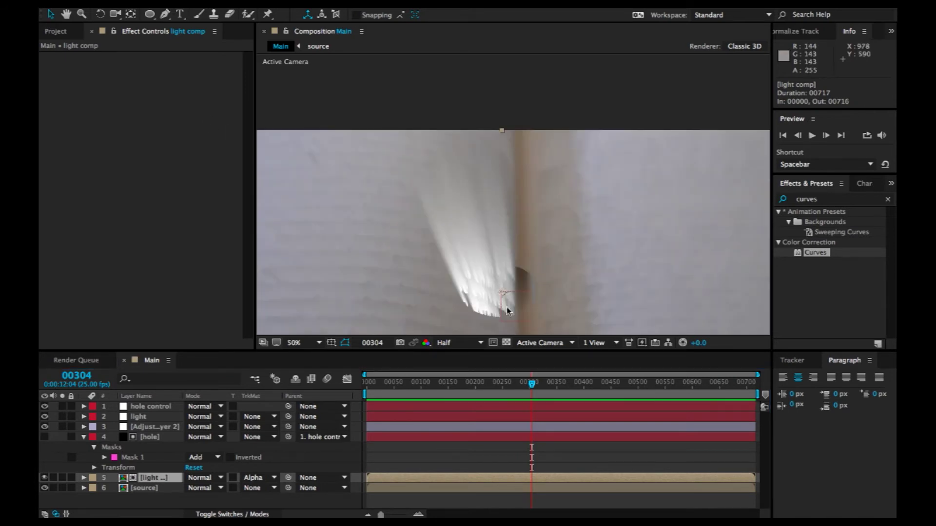
key(h)
drag(541, 303, 528, 258)
key(v)
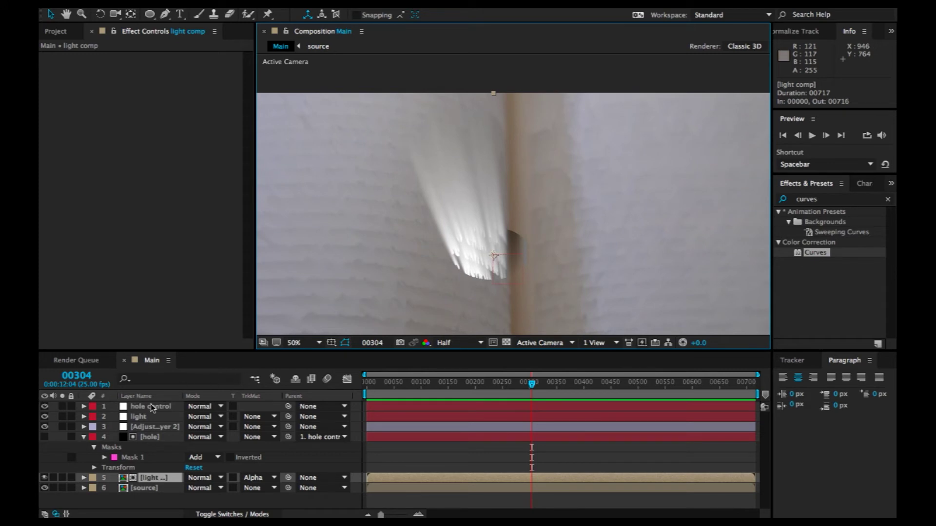
click(84, 437)
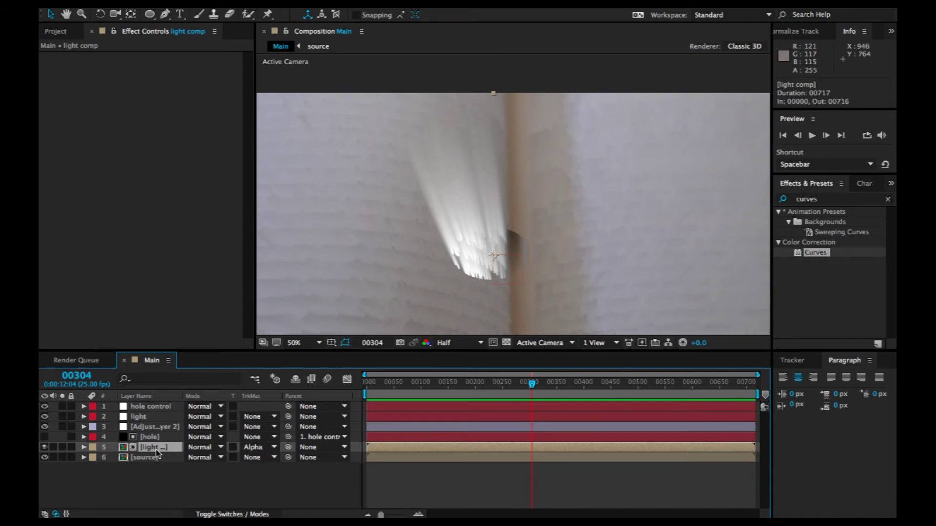
shift+click(157, 407)
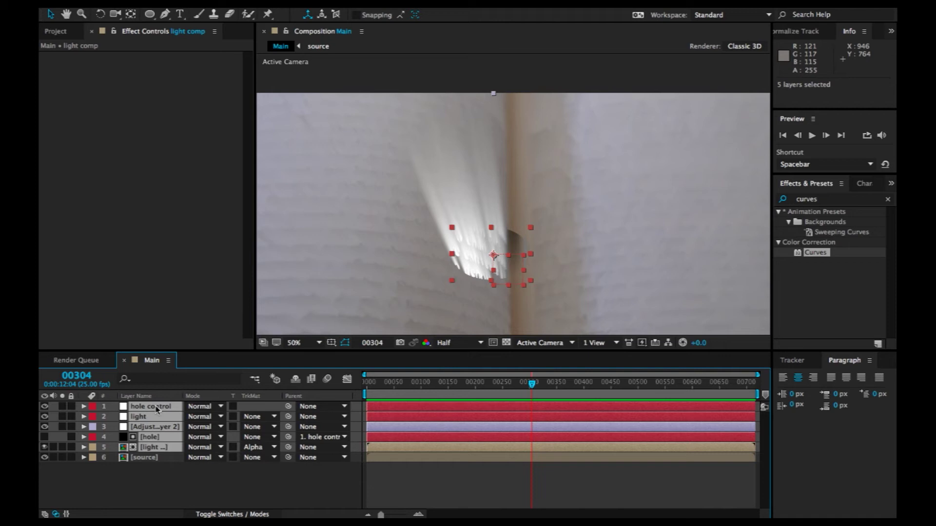
Pre-compose the selected layers as 'shine' and set its blending mode to Screen
key(ctrl+shift+c)
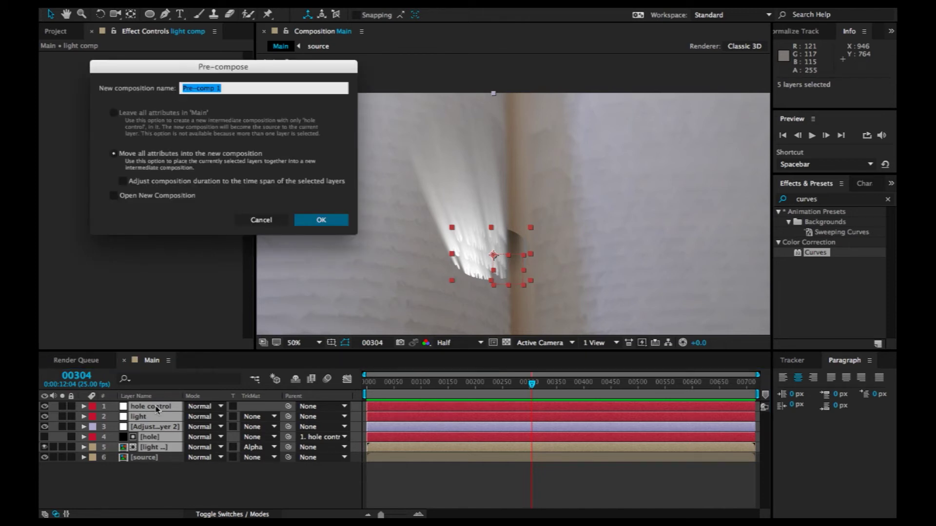
text(shine)
key(Return)
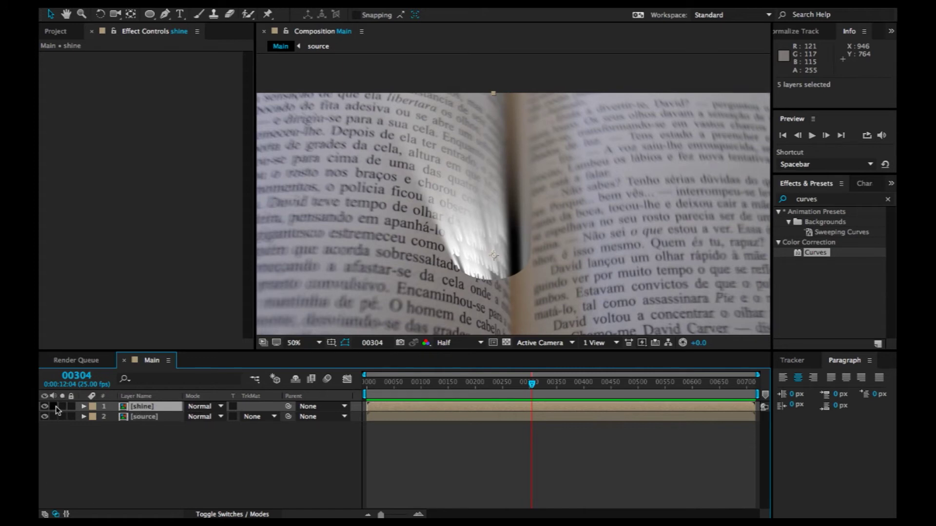
click(199, 407)
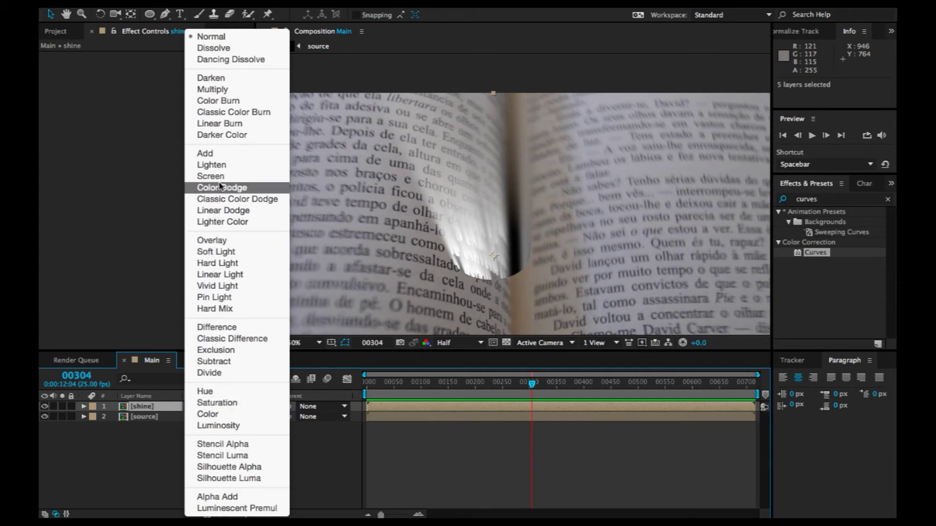
key(Escape)
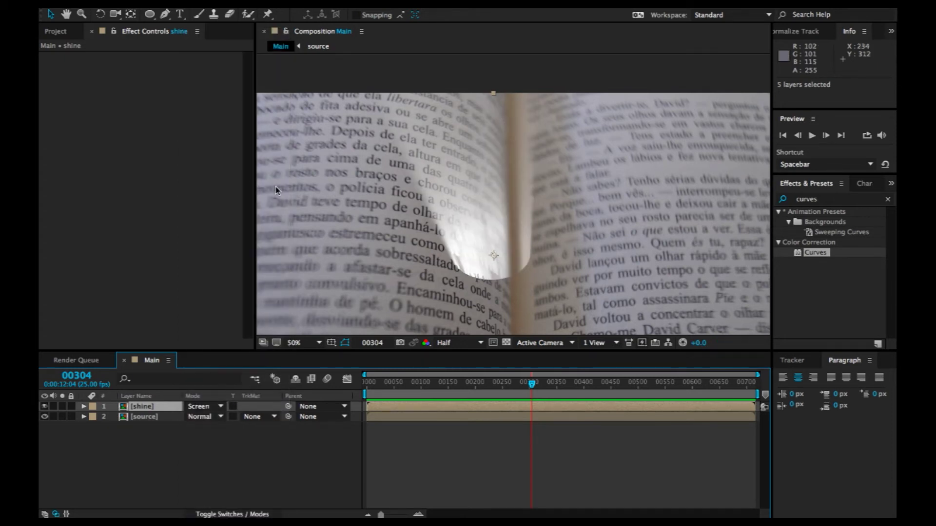
Inside shine, feather the hole mask to 44 pixels, then return to Main
double_click(142, 407)
click(149, 437)
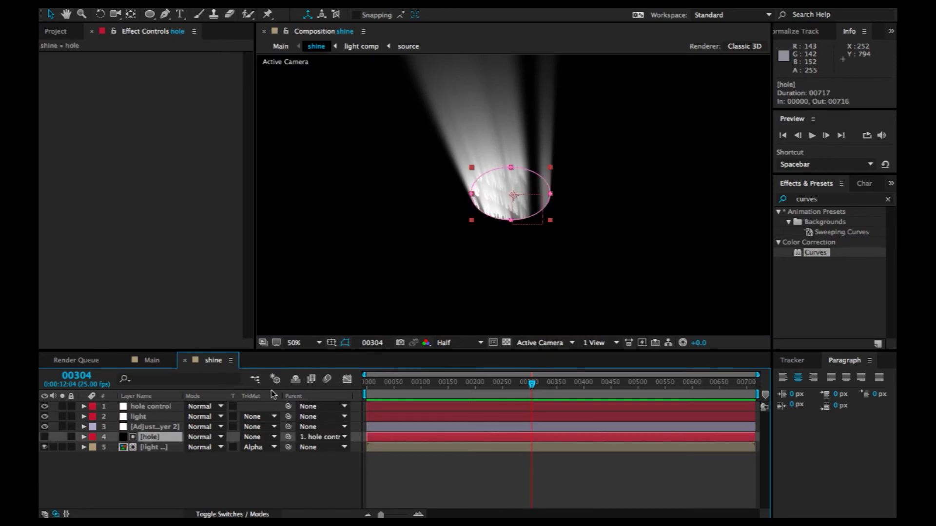
key(f)
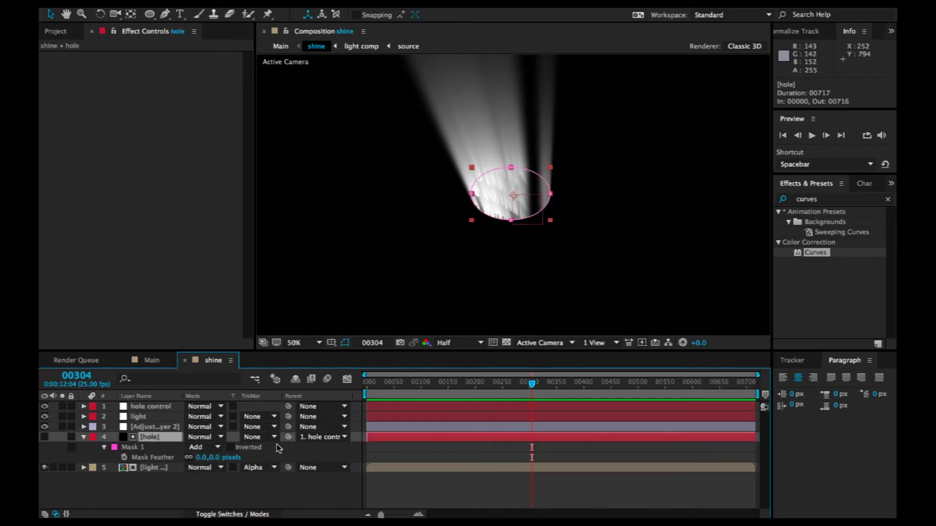
click(219, 458)
drag(219, 457, 235, 457)
click(151, 361)
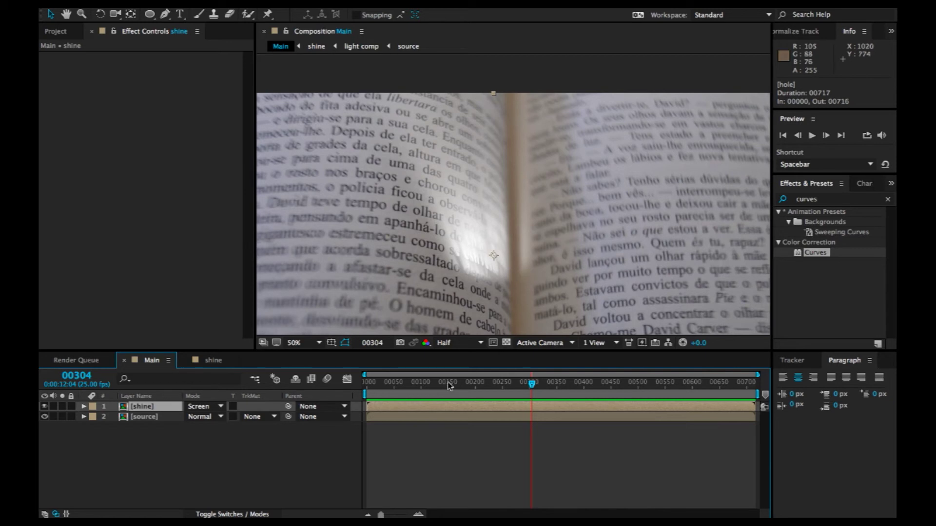
scroll(548, 241, down, 1)
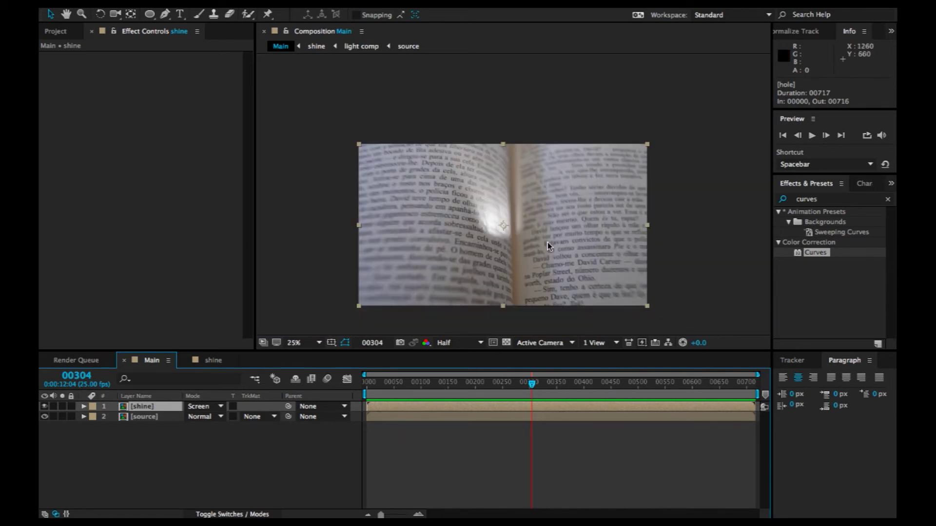
scroll(548, 242, up, 1)
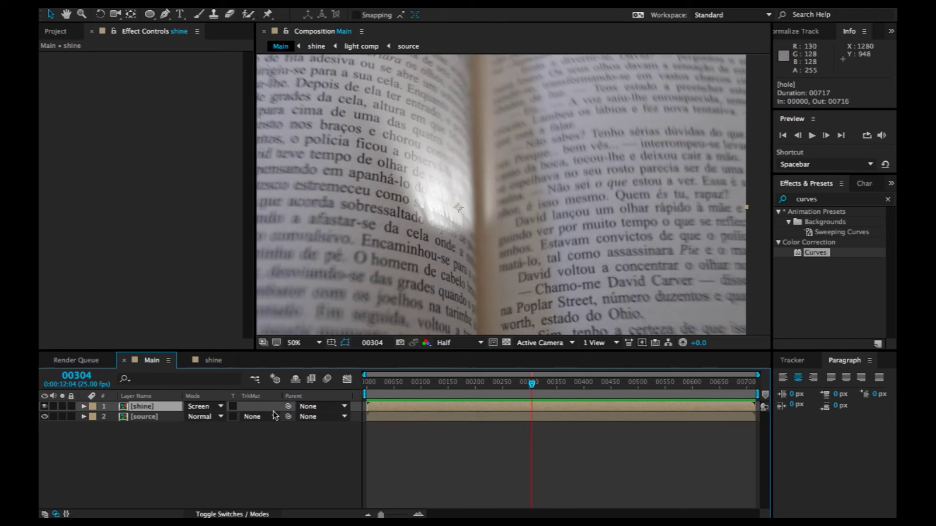
Add a null object named 'Hole control 2' to the Main comp
right_click(181, 462)
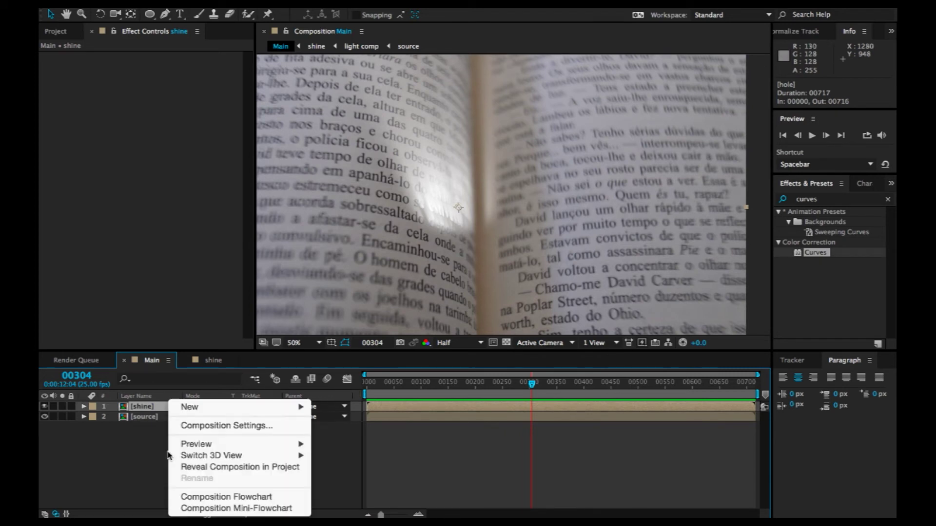
click(140, 442)
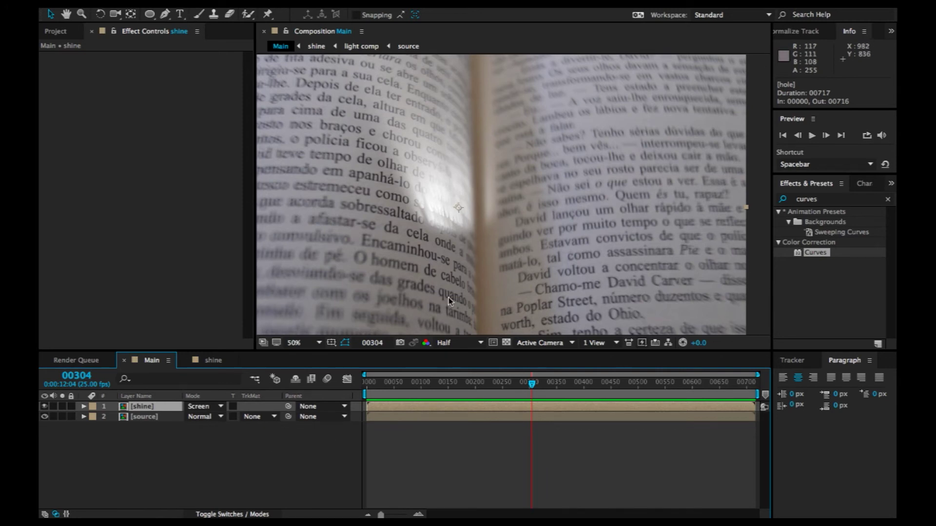
right_click(146, 467)
mouse_move(181, 408)
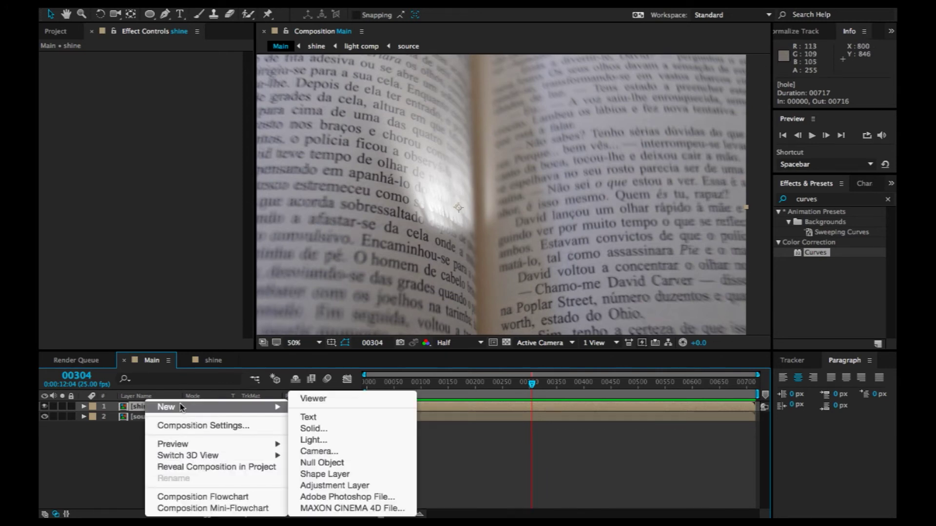
click(359, 464)
key(Return)
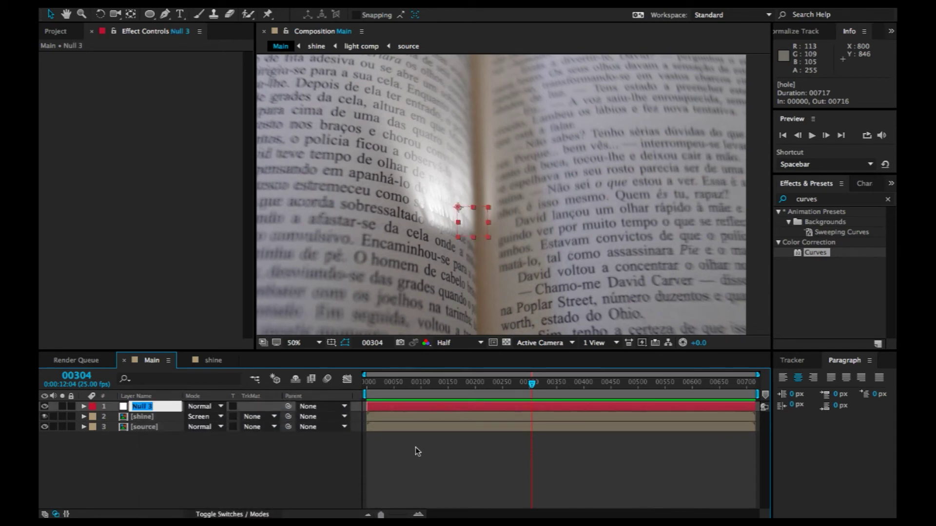
text(Hole control 2)
key(Return)
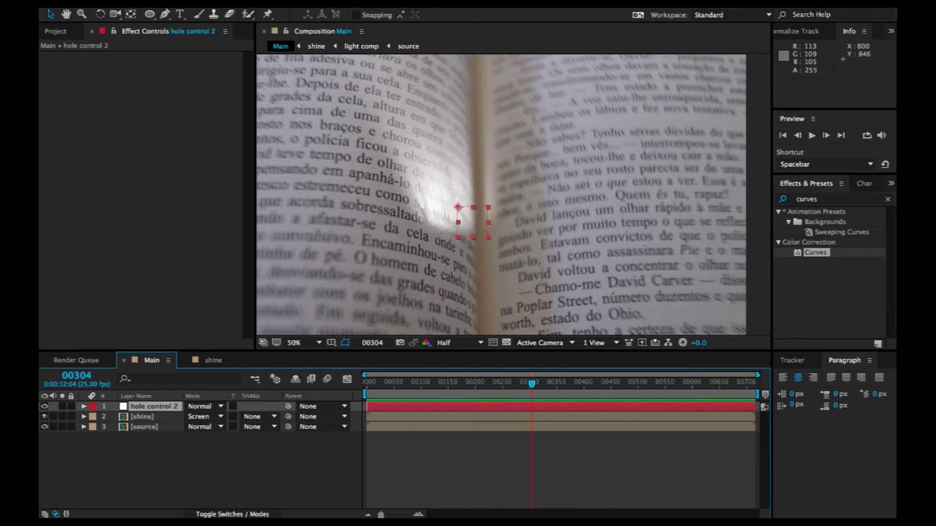
Open the shine comp, dock its timeline beside the viewer, and select its hole control layer
double_click(146, 417)
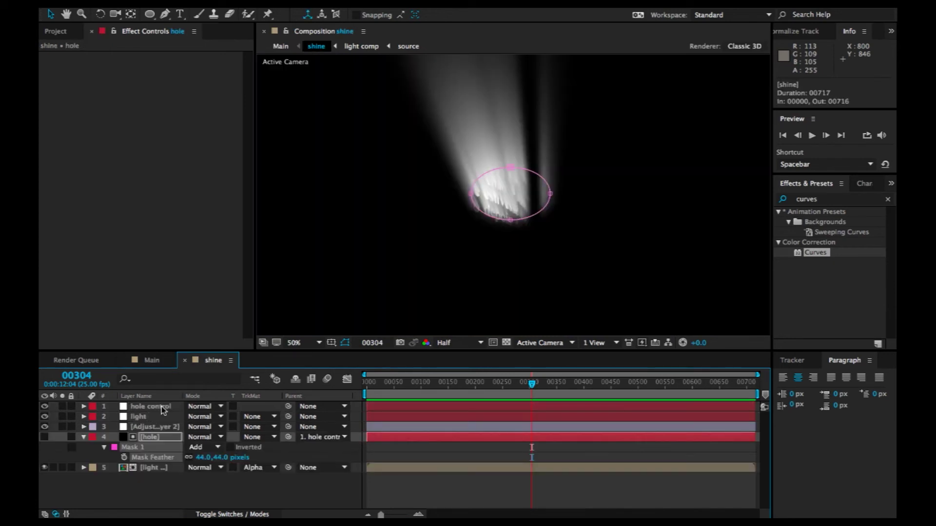
drag(207, 364, 753, 193)
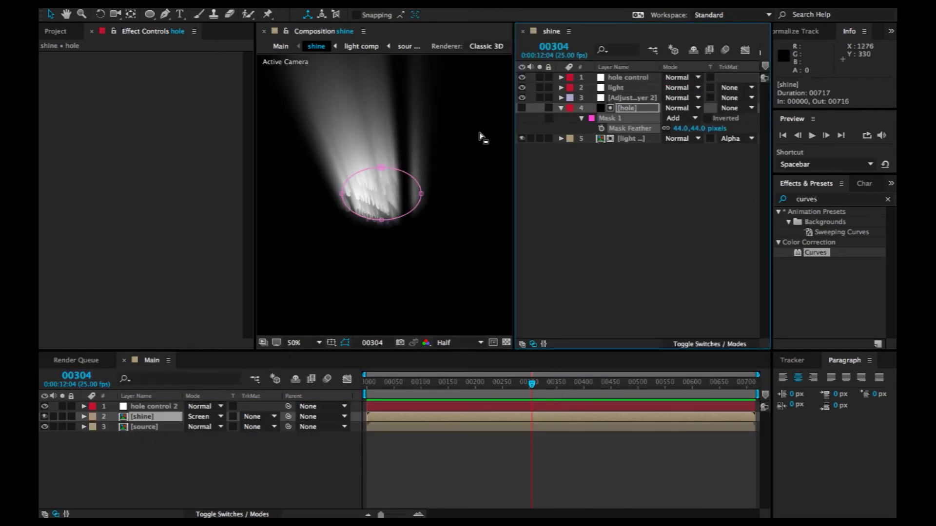
click(634, 78)
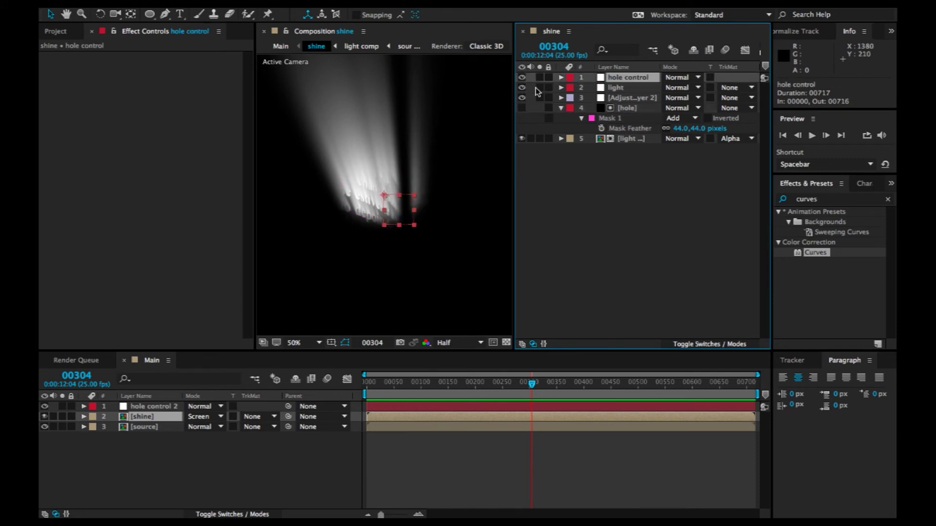
Link shine's hole control Position by expression to hole control 2's Position in Main
key(p)
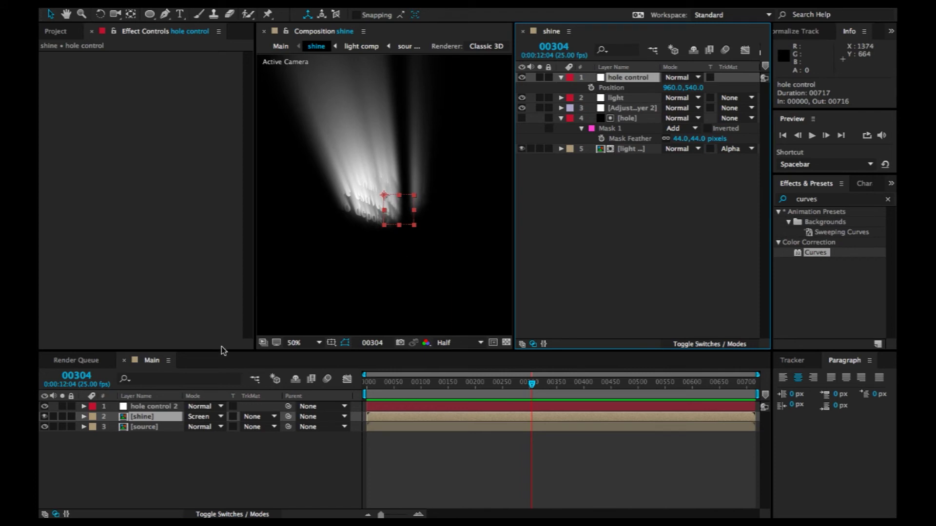
click(169, 416)
click(168, 408)
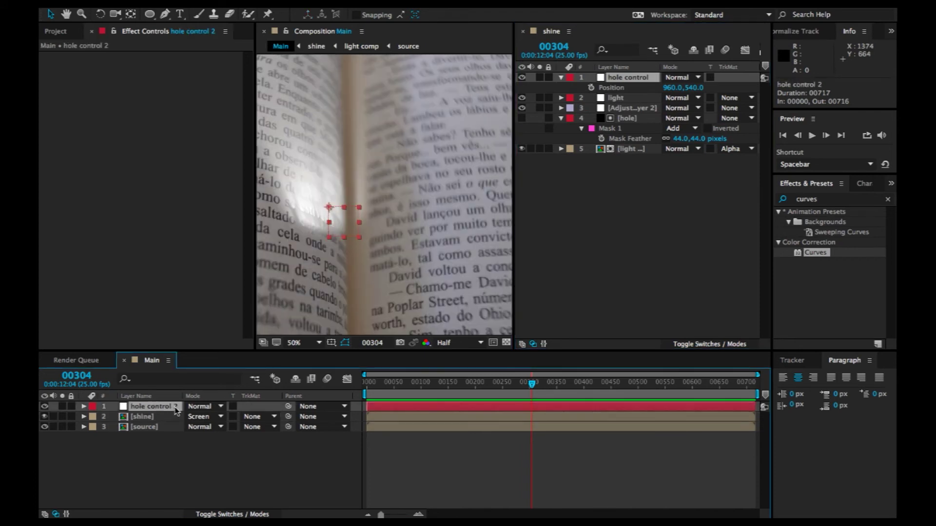
key(p)
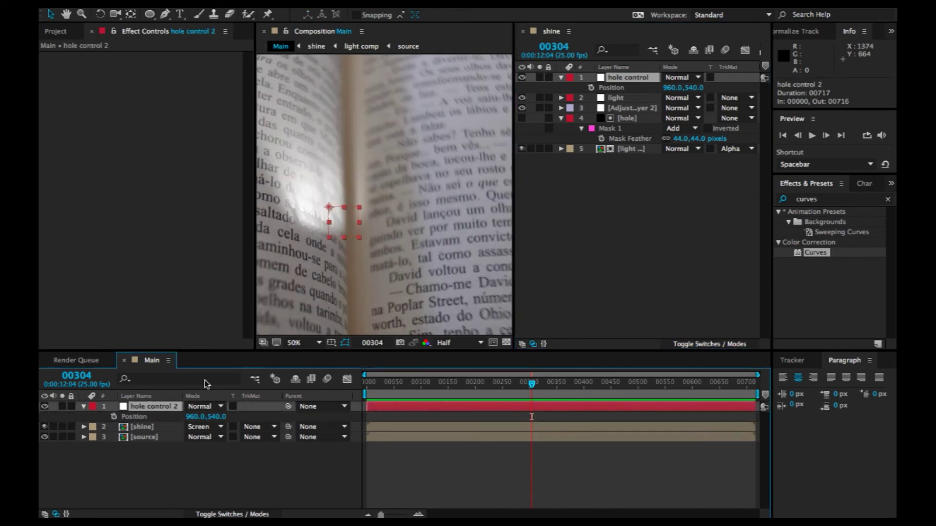
alt+click(591, 88)
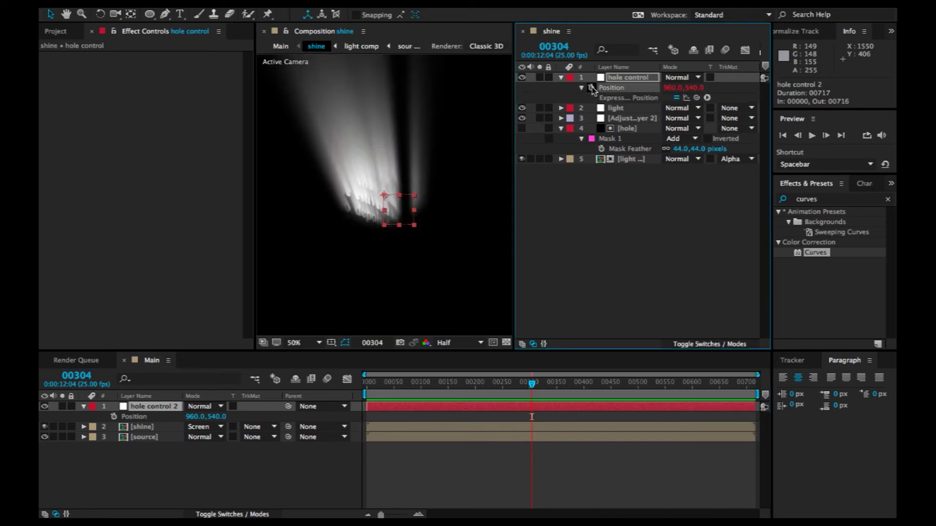
drag(697, 98, 131, 418)
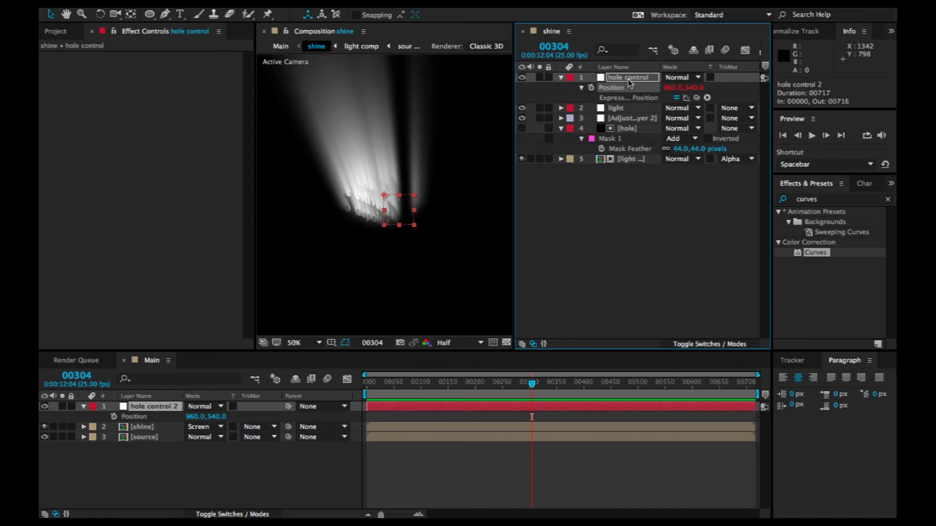
click(523, 32)
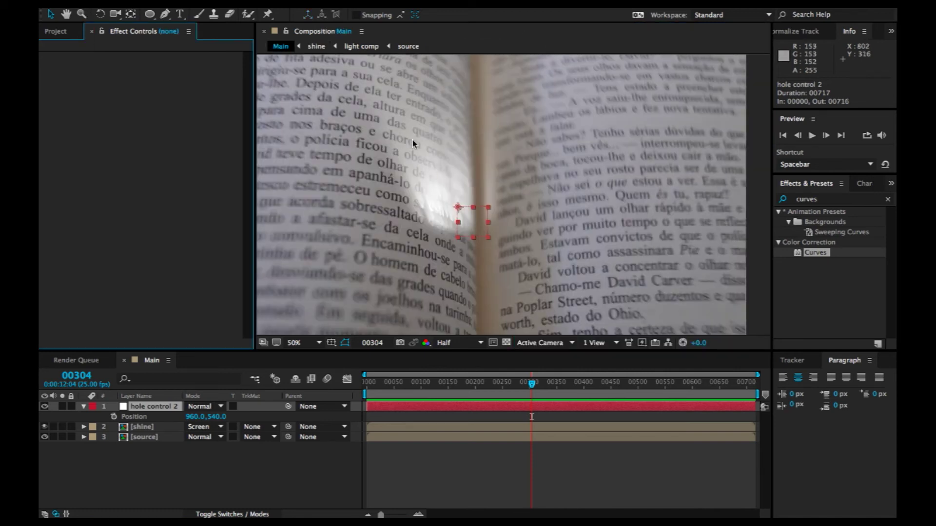
Scale hole control 2 to 129%
click(148, 407)
key(s)
drag(225, 417, 242, 418)
click(200, 460)
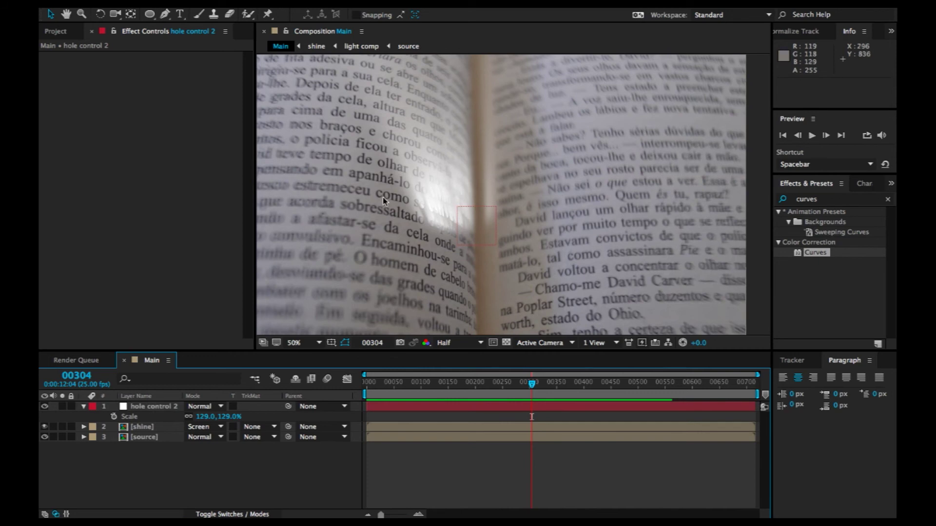
Fit the viewer and move hole control 2 onto the left page, to 659.5, 479.0
click(291, 344)
click(320, 345)
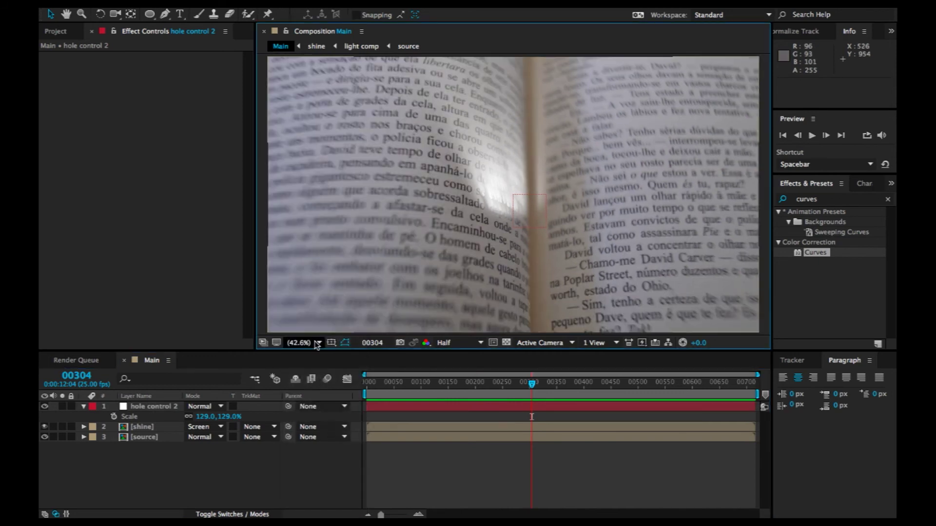
click(525, 215)
drag(525, 214, 455, 209)
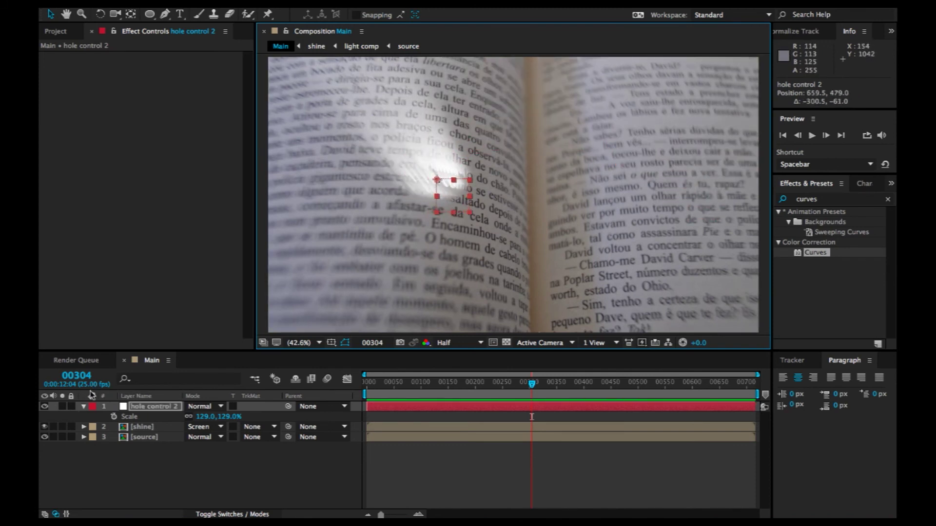
click(82, 412)
click(83, 407)
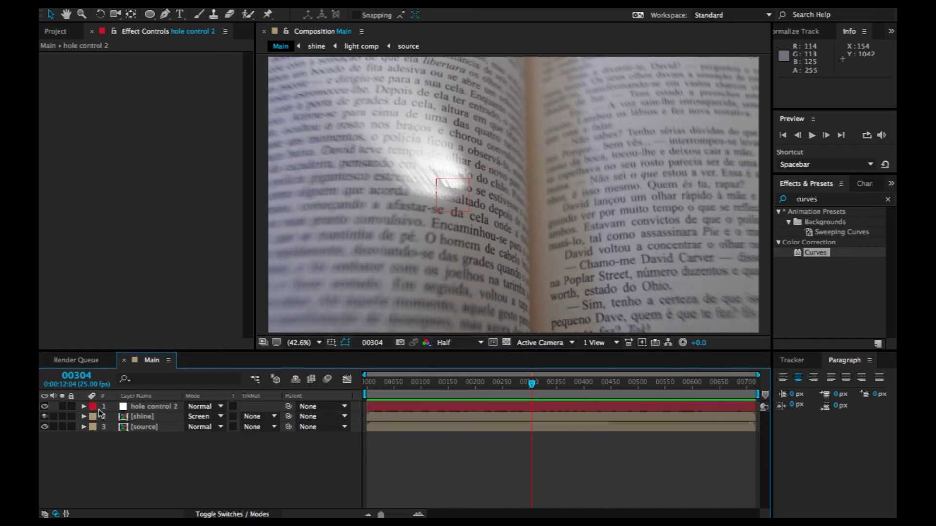
click(142, 417)
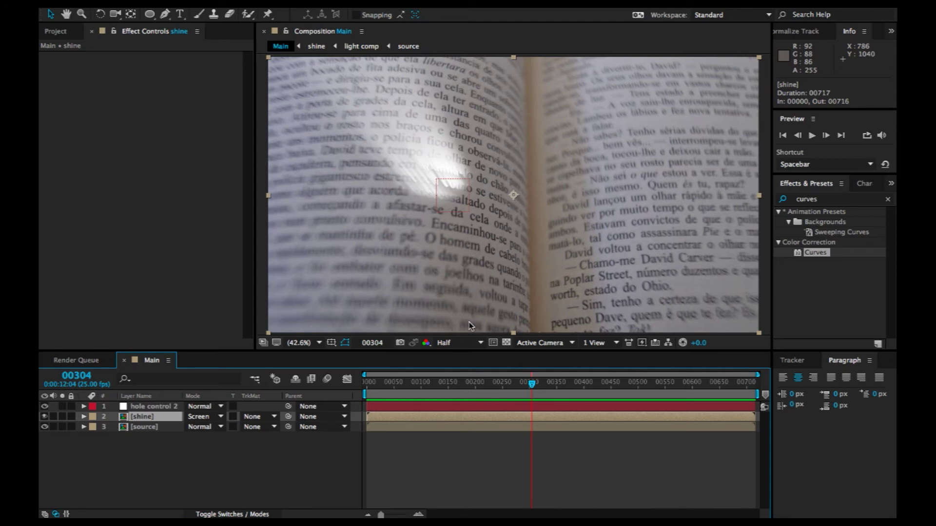
Apply Curves to the shine layer and shape the RGB curve into an S-curve
key(ctrl+space)
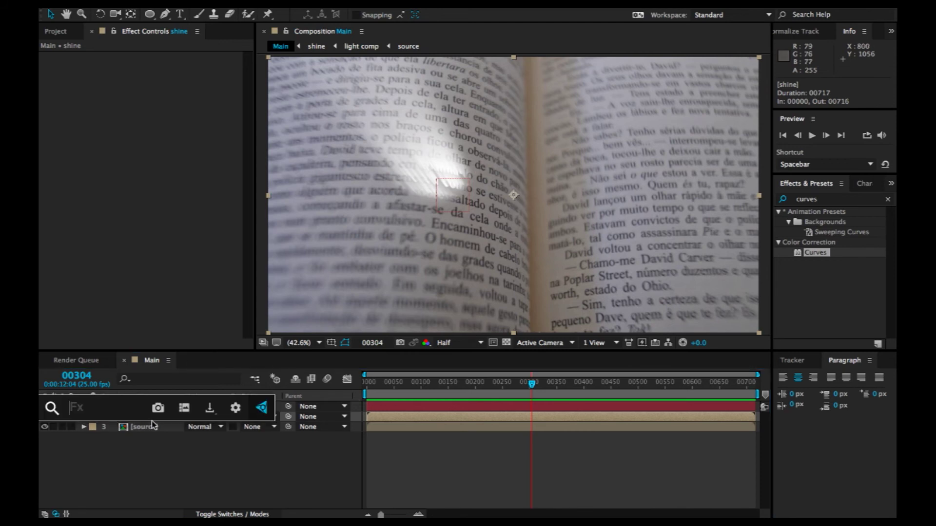
text(cur)
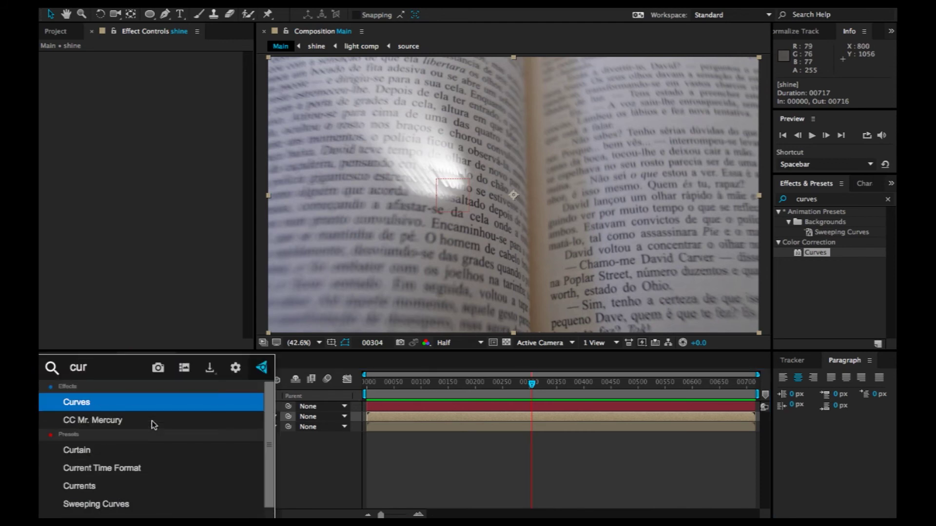
key(Return)
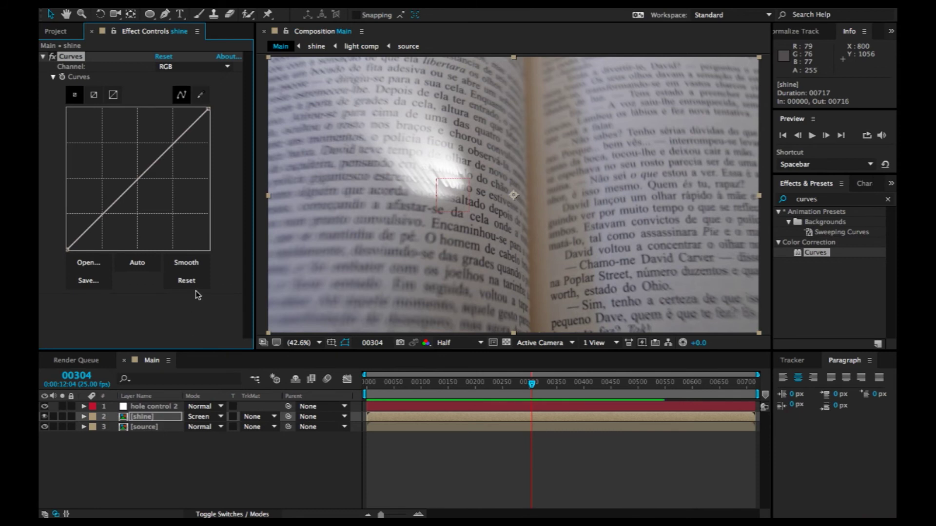
drag(175, 155, 177, 149)
drag(98, 216, 102, 221)
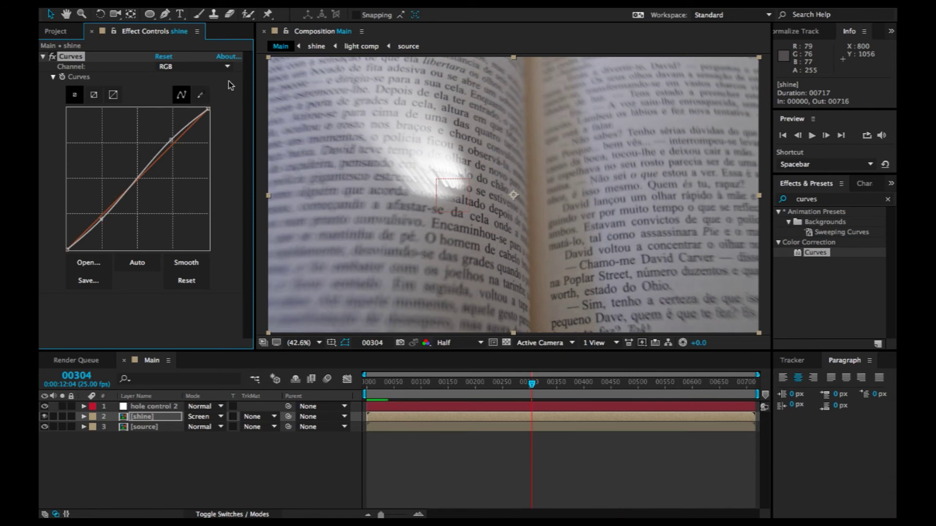
Lower the Red channel curve and raise Green and Blue, with Blue above Green
click(214, 66)
click(176, 87)
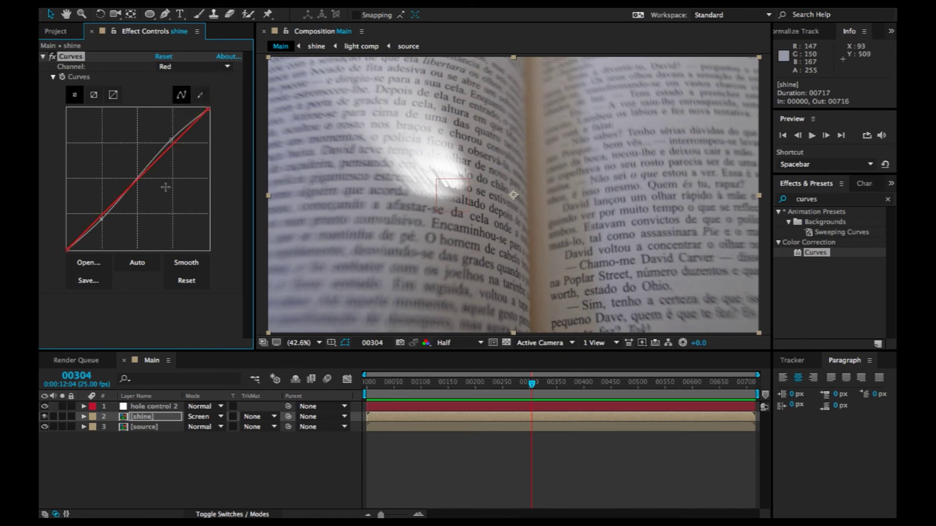
drag(135, 182, 147, 196)
click(174, 65)
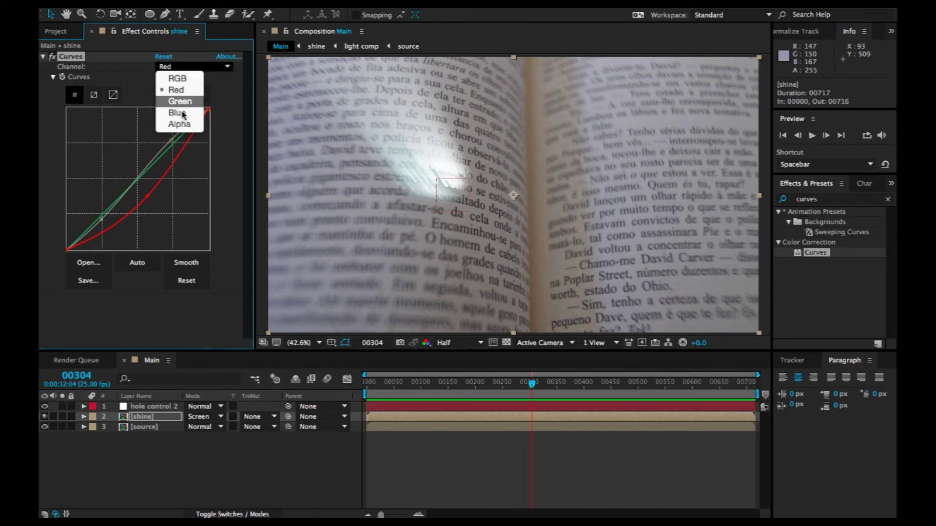
click(175, 100)
drag(139, 179, 134, 170)
click(180, 66)
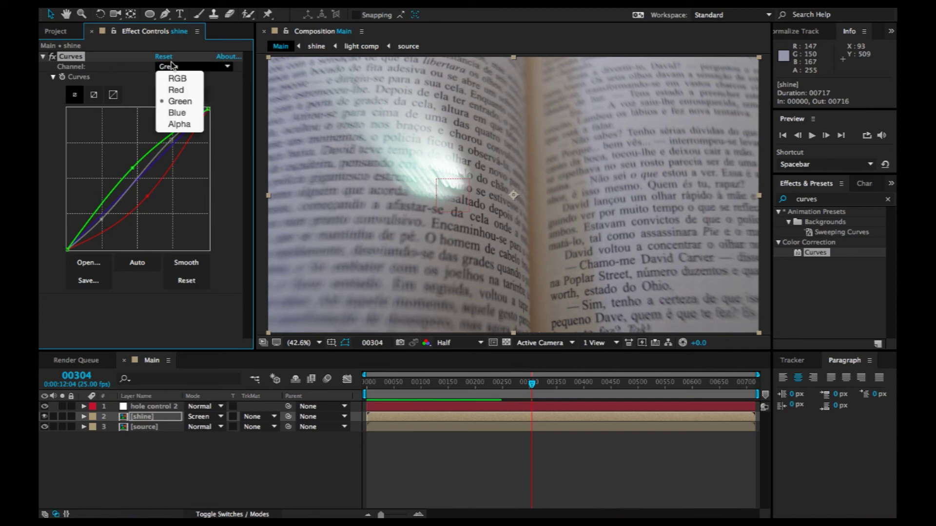
click(179, 113)
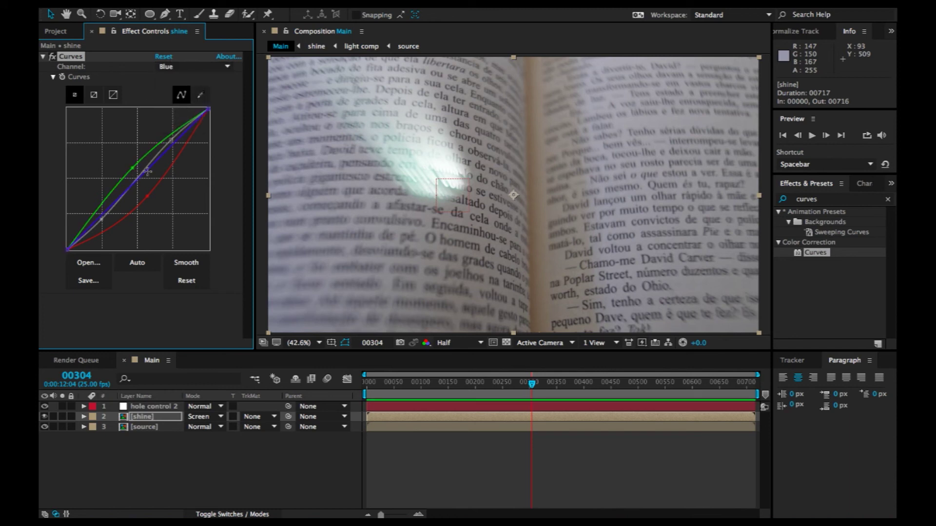
drag(147, 171, 126, 159)
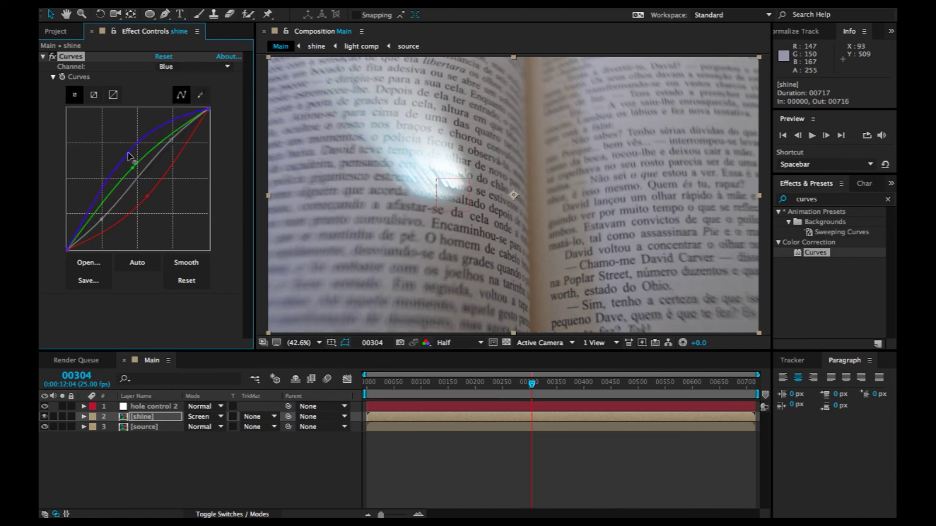
drag(133, 171, 130, 164)
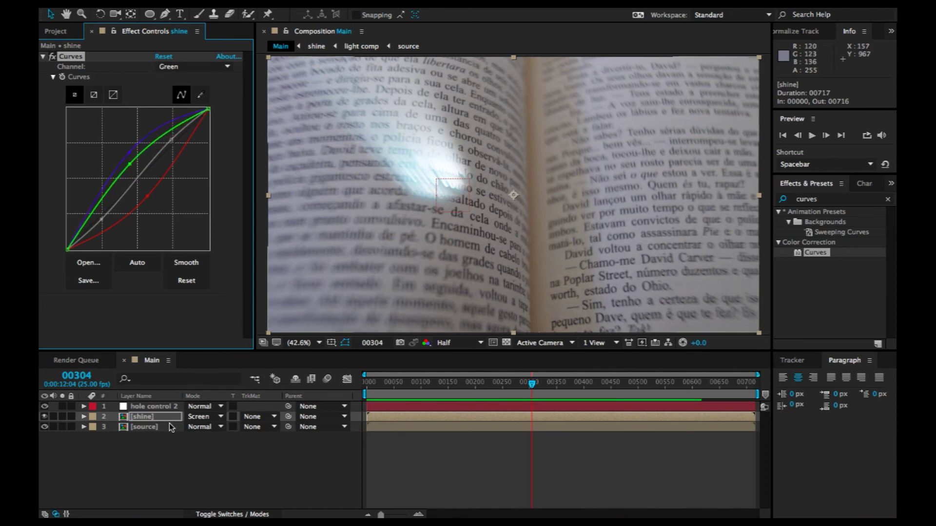
click(122, 483)
Add a new adjustment layer on top and apply Curves to it
right_click(168, 400)
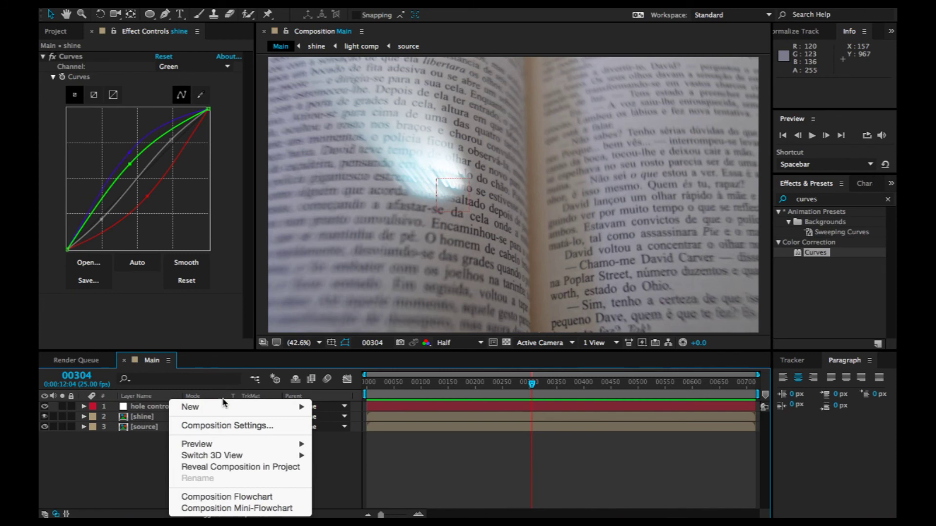
mouse_move(220, 411)
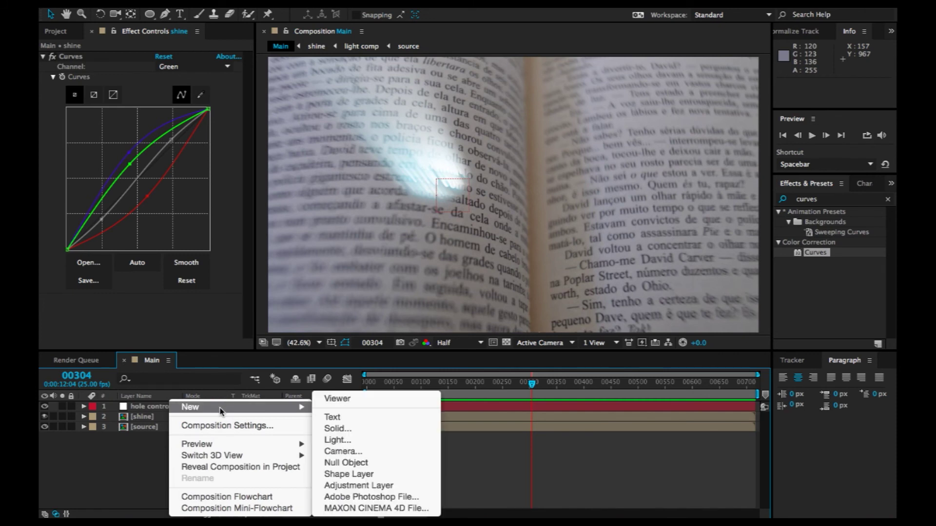
click(368, 485)
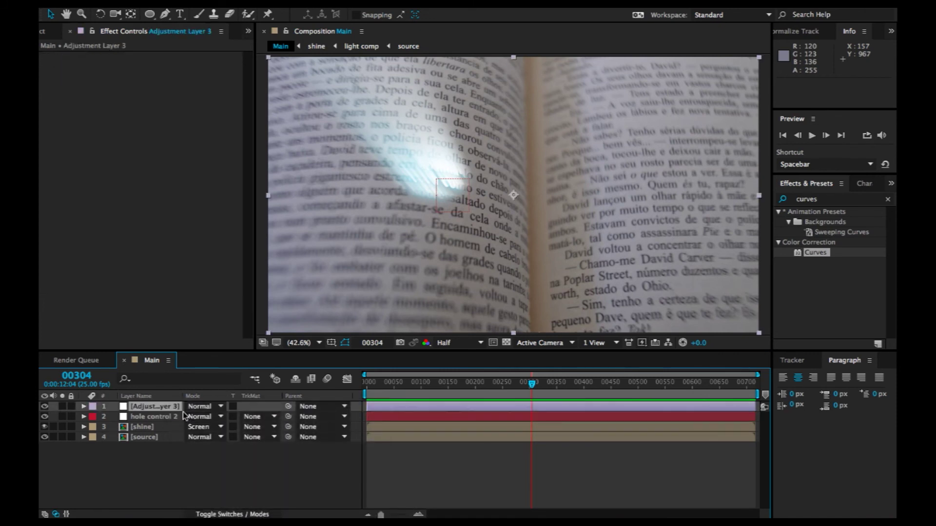
key(ctrl+space)
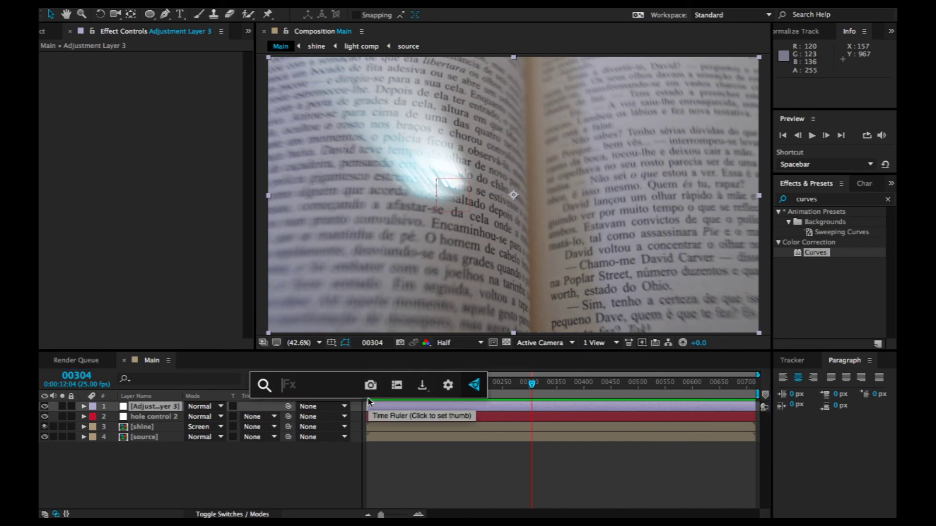
text(cur)
click(369, 402)
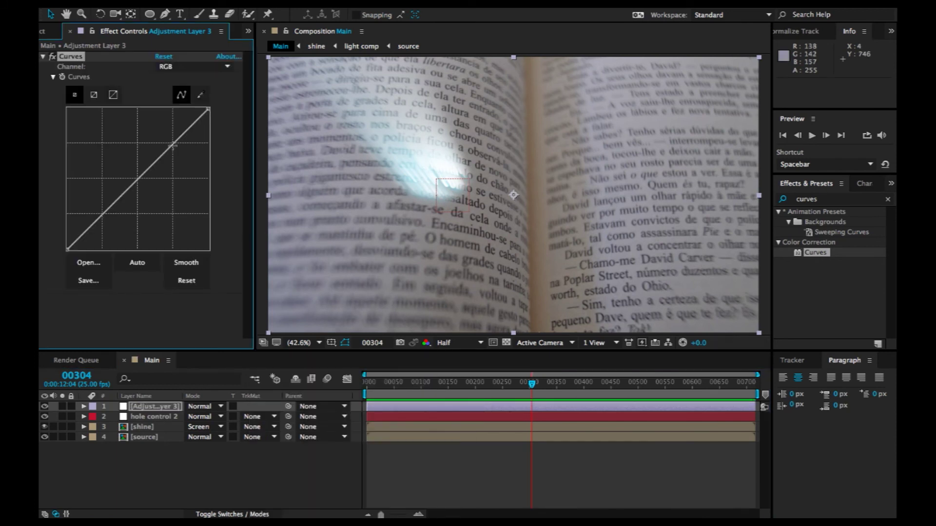
Bow the RGB master curve downward to darken the whole comp
drag(174, 143, 177, 150)
drag(115, 213, 112, 230)
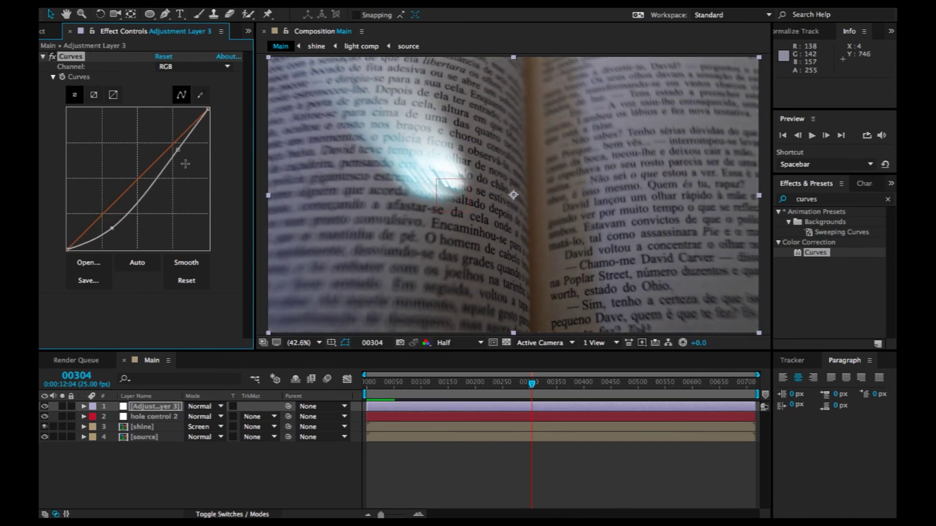
drag(180, 157, 399, 334)
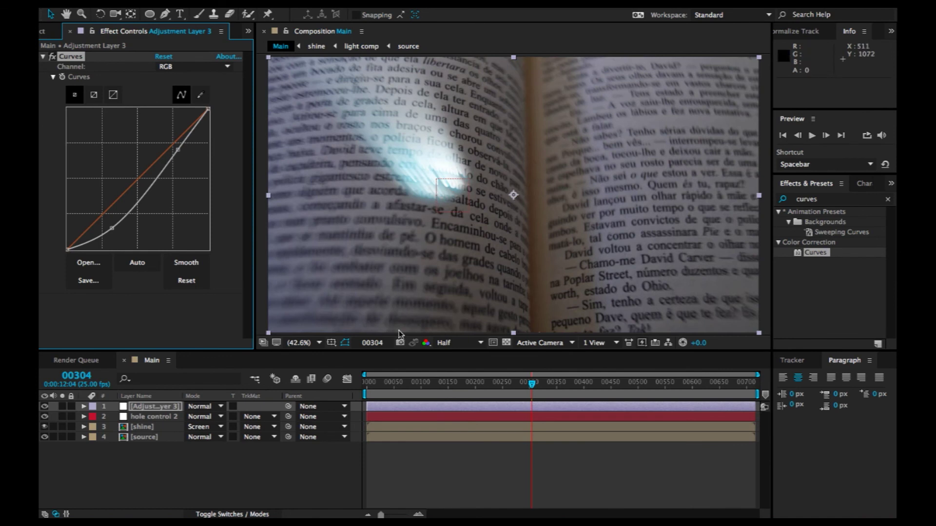
drag(179, 151, 182, 156)
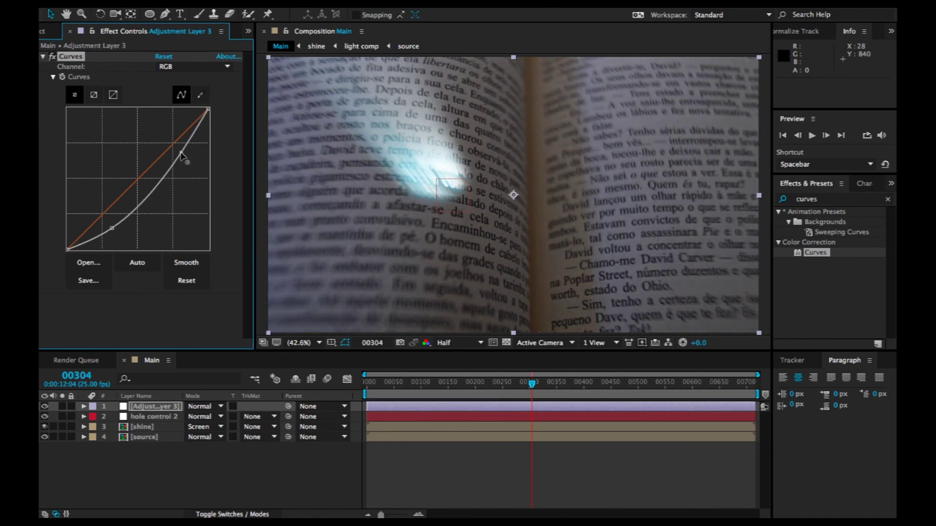
Raise the Blue and Green channel curves to tint the comp blue
click(195, 66)
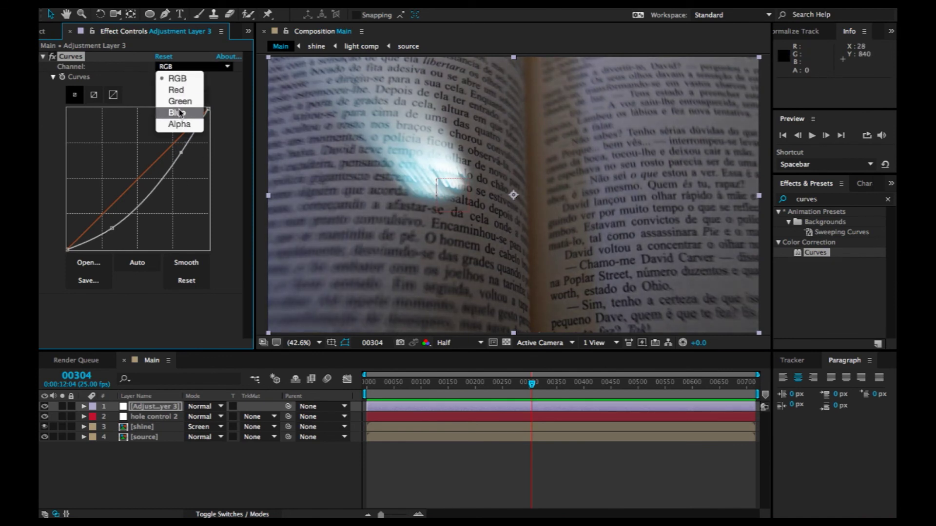
click(153, 188)
drag(139, 178, 136, 172)
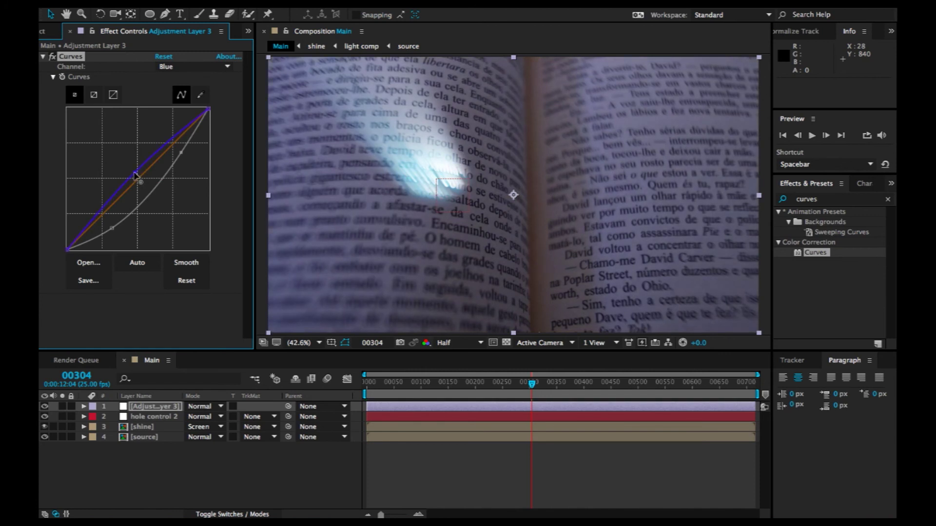
click(182, 69)
click(178, 97)
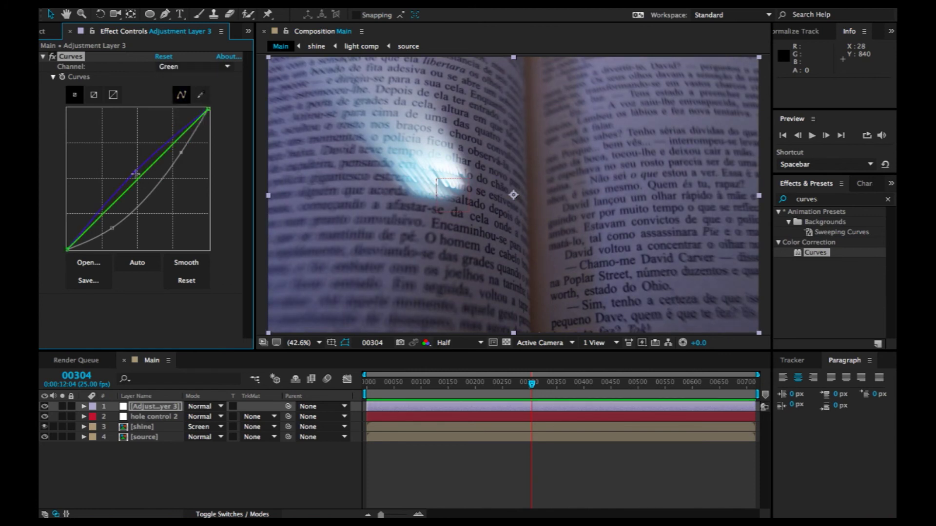
mouse_move(143, 179)
mouse_down()
mouse_move(125, 163)
mouse_move(133, 171)
mouse_up()
Review the individual channel curves, then pull the RGB shadows down further
key(ctrl+2)
key(ctrl+3)
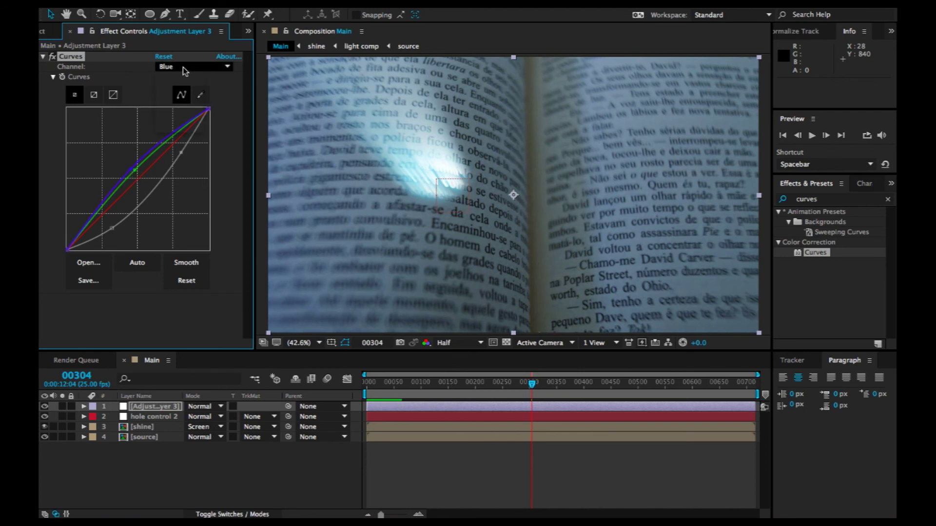
click(183, 67)
click(140, 179)
key(ctrl+1)
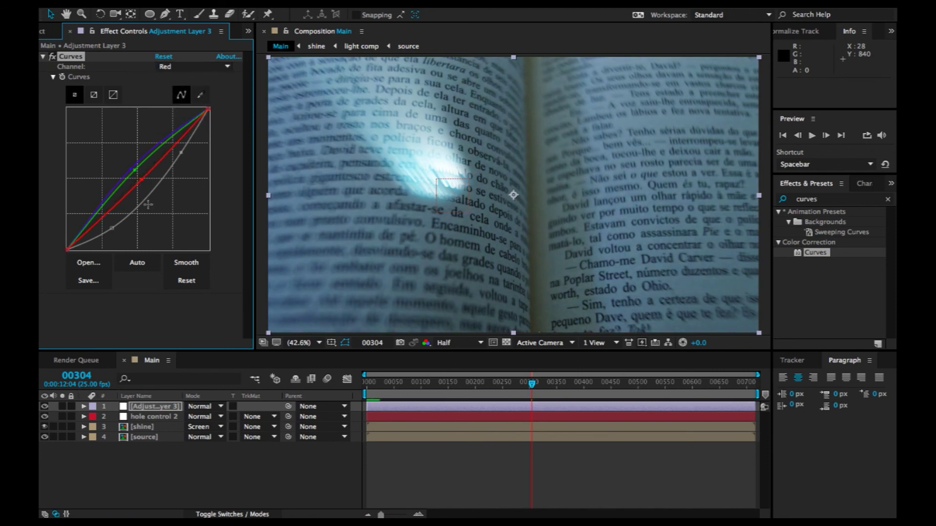
click(179, 71)
click(177, 77)
drag(112, 228, 114, 236)
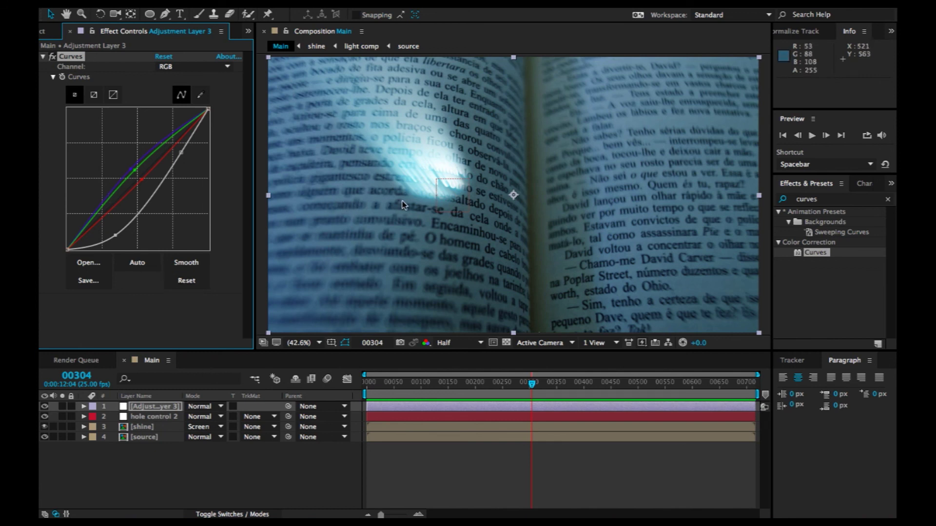
scroll(399, 201, down, 2)
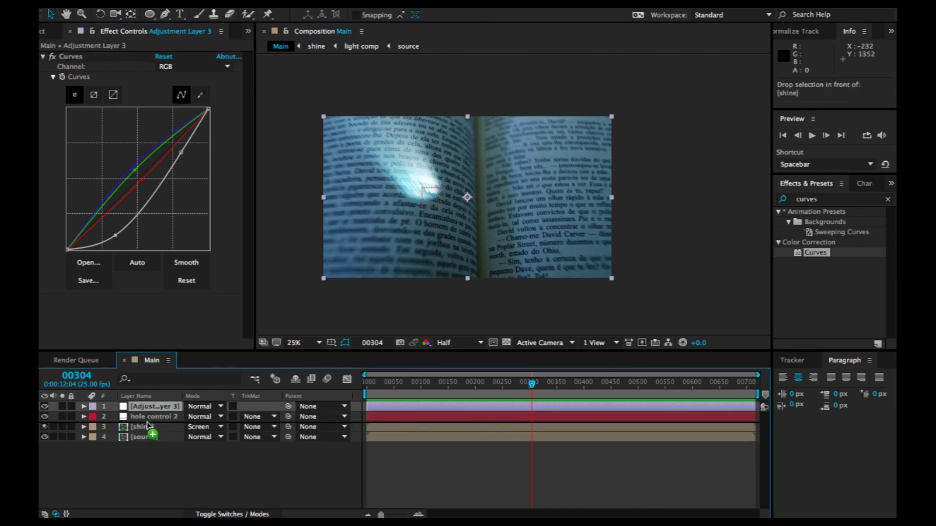
Place hole control 2 above the adjustment layer and move its light spot to 395.5, 621.0
drag(154, 418, 155, 408)
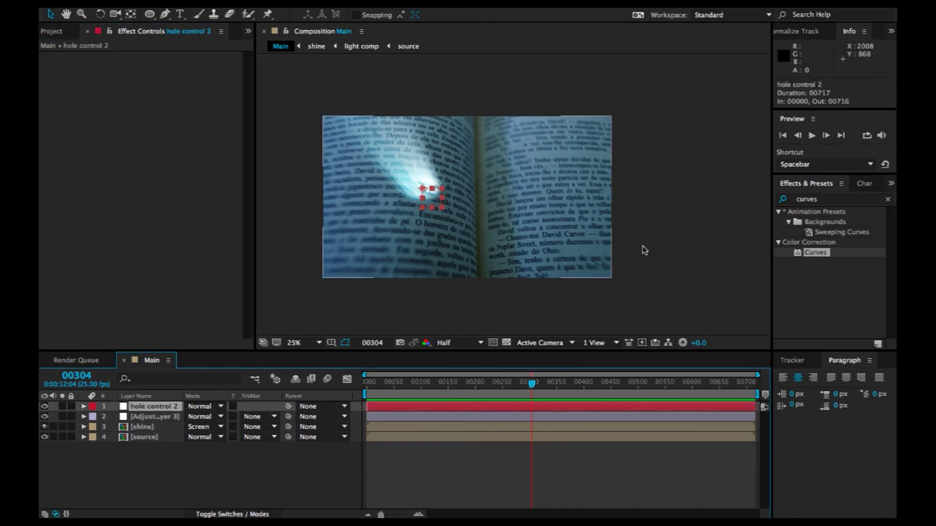
scroll(531, 218, up, 2)
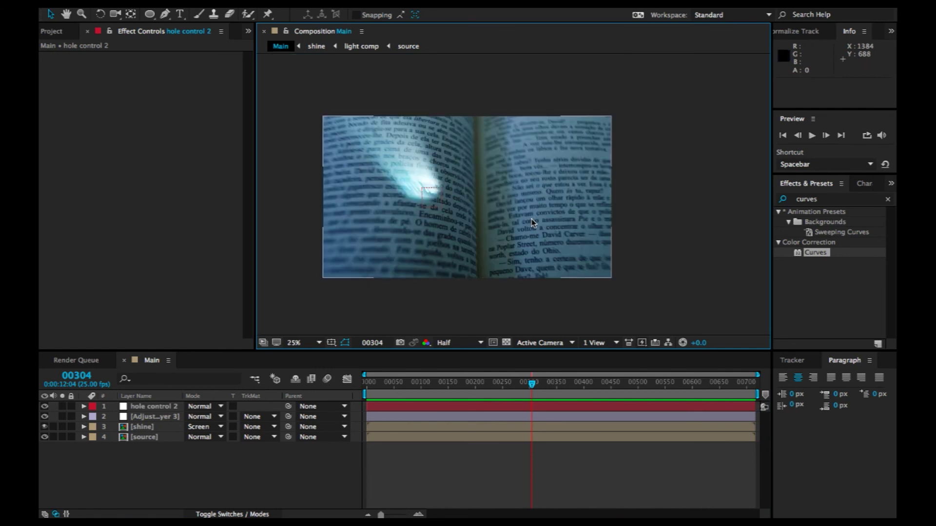
drag(502, 238, 527, 239)
drag(424, 180, 413, 235)
drag(481, 216, 403, 209)
scroll(412, 230, down, 4)
scroll(410, 227, up, 4)
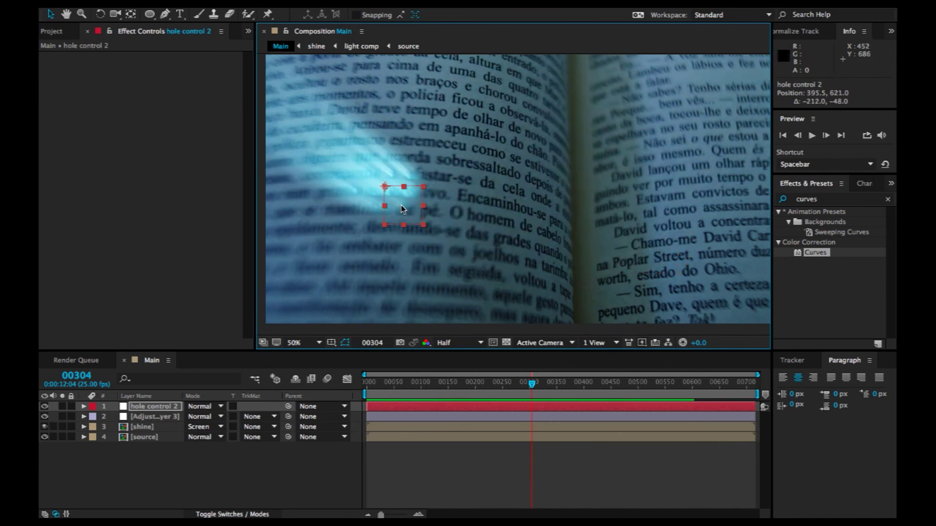